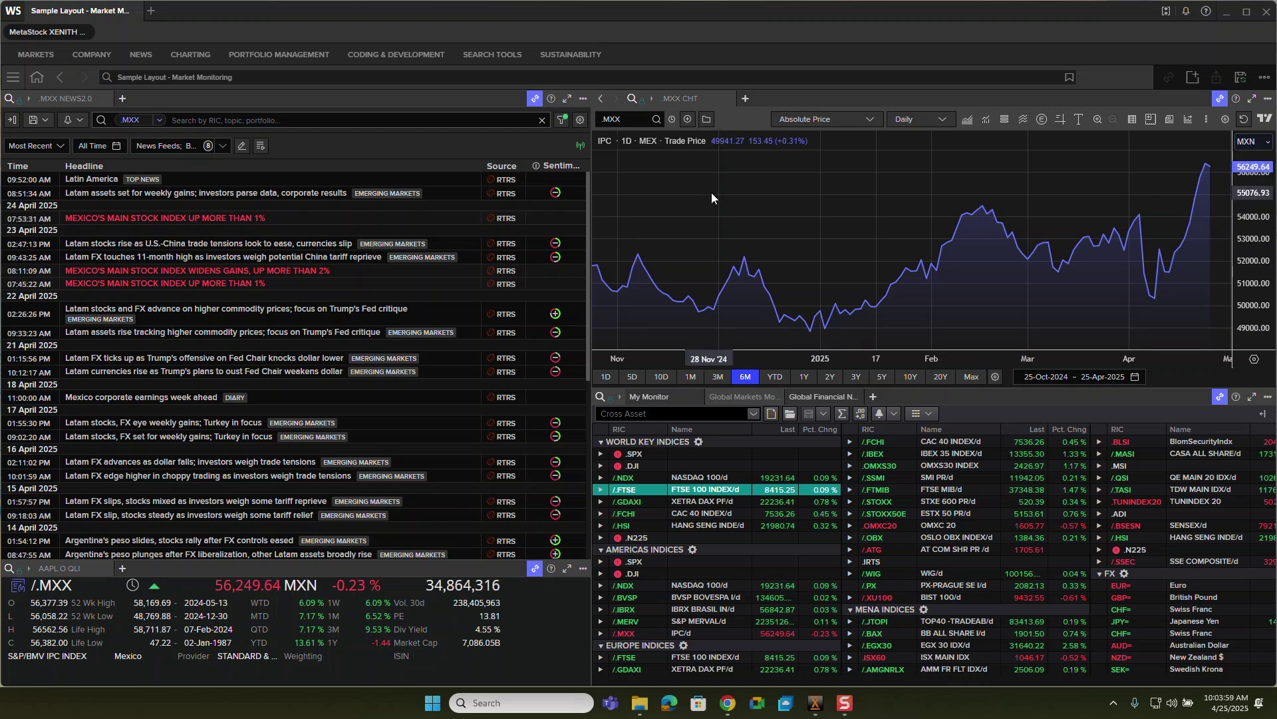
pyautogui.moveTo(819, 705)
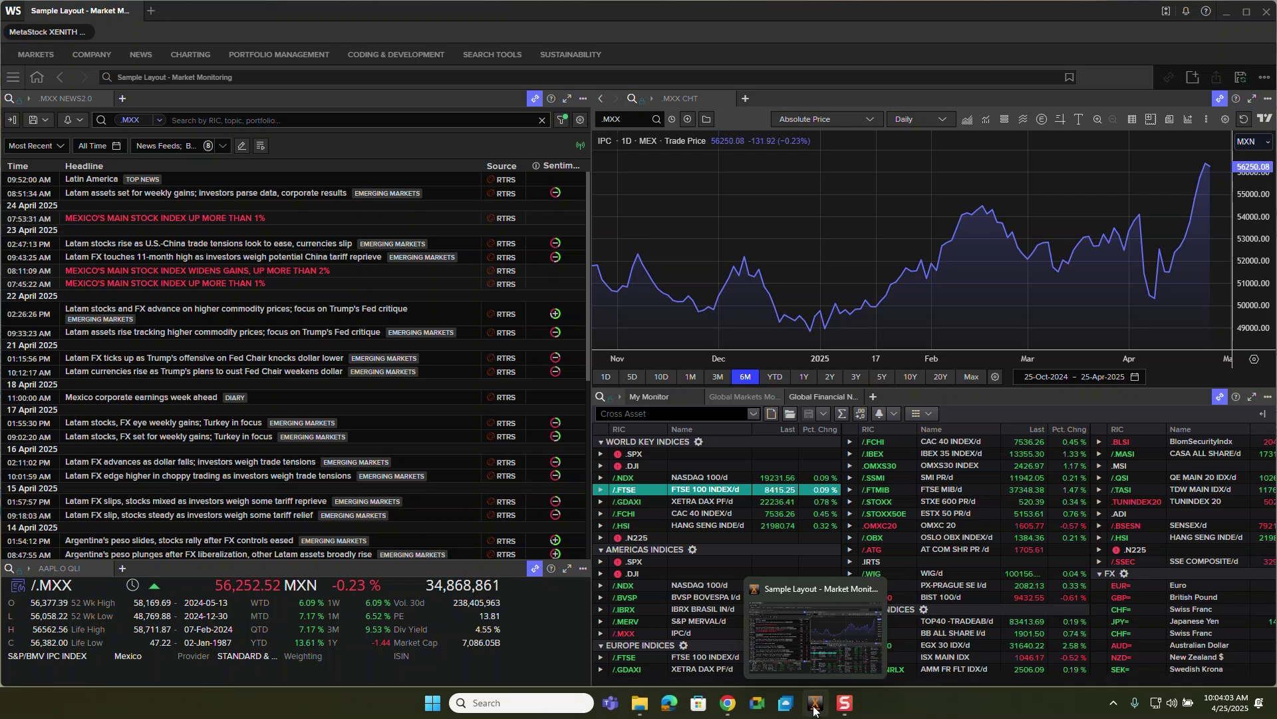
pyautogui.rightClick(814, 707)
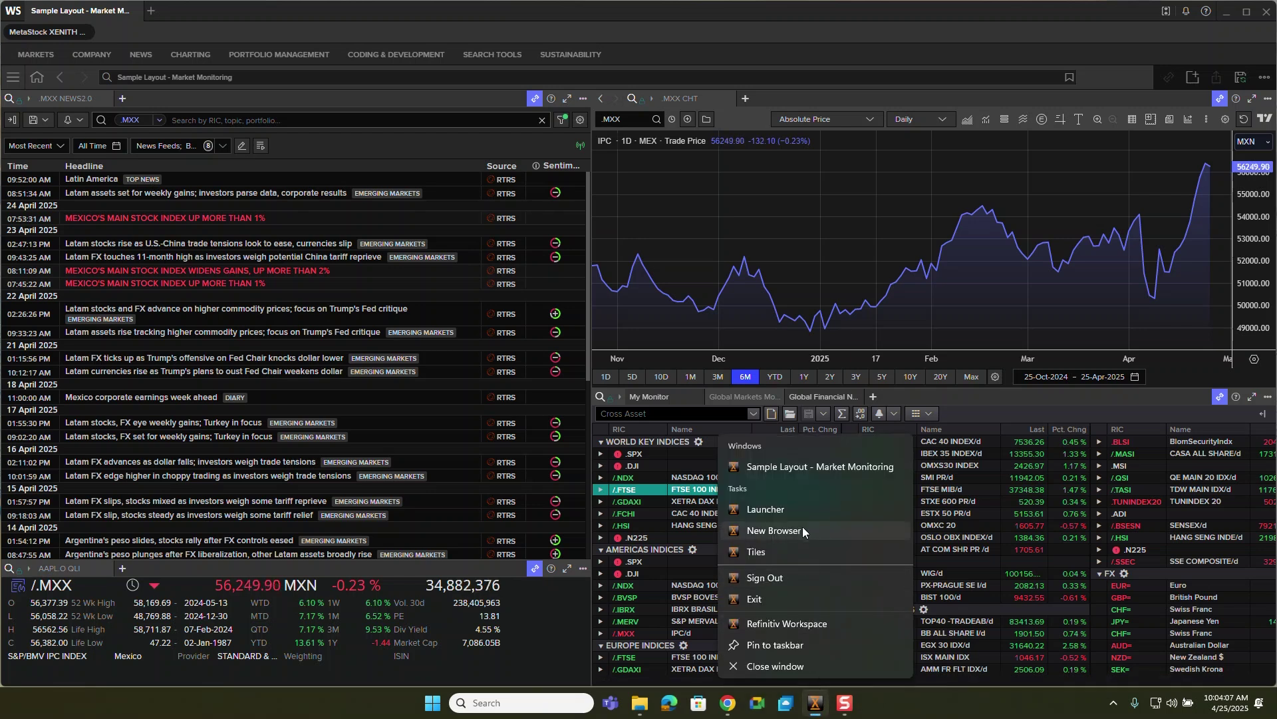
pyautogui.click(649, 10)
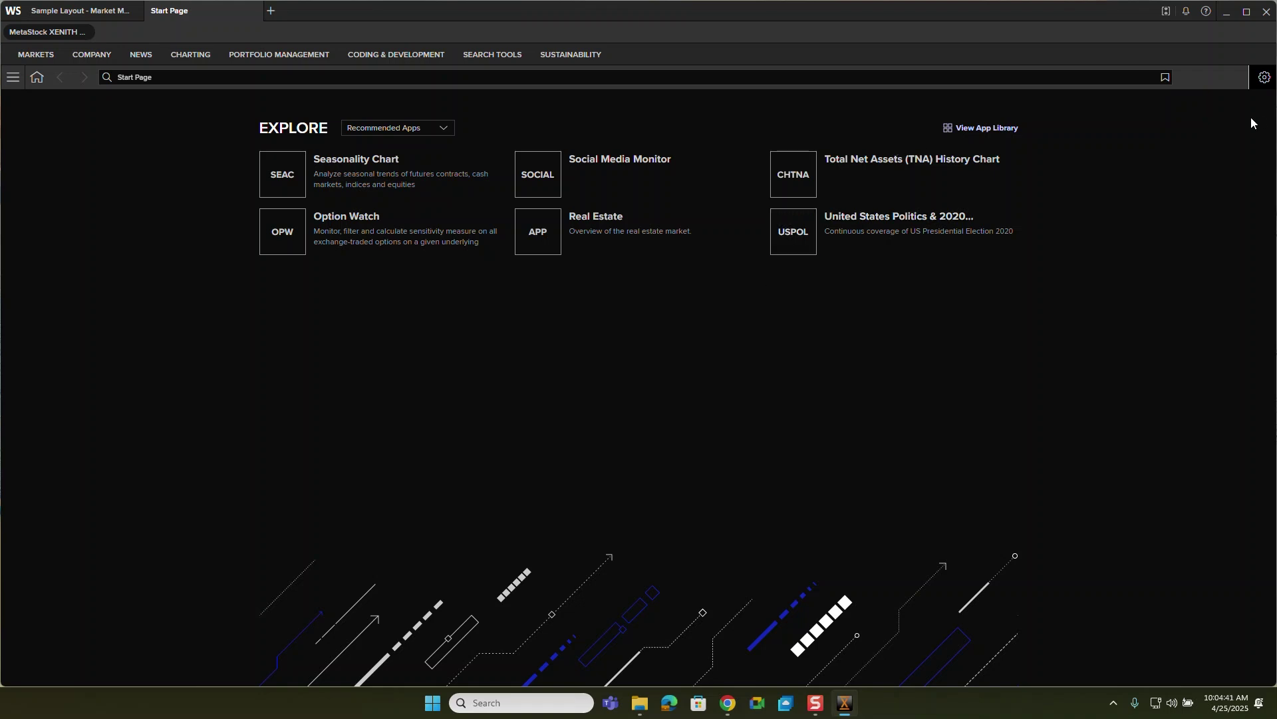
# Customise the Start Page to show the World Clock, Search and Recently Used sections
pyautogui.click(1266, 80)
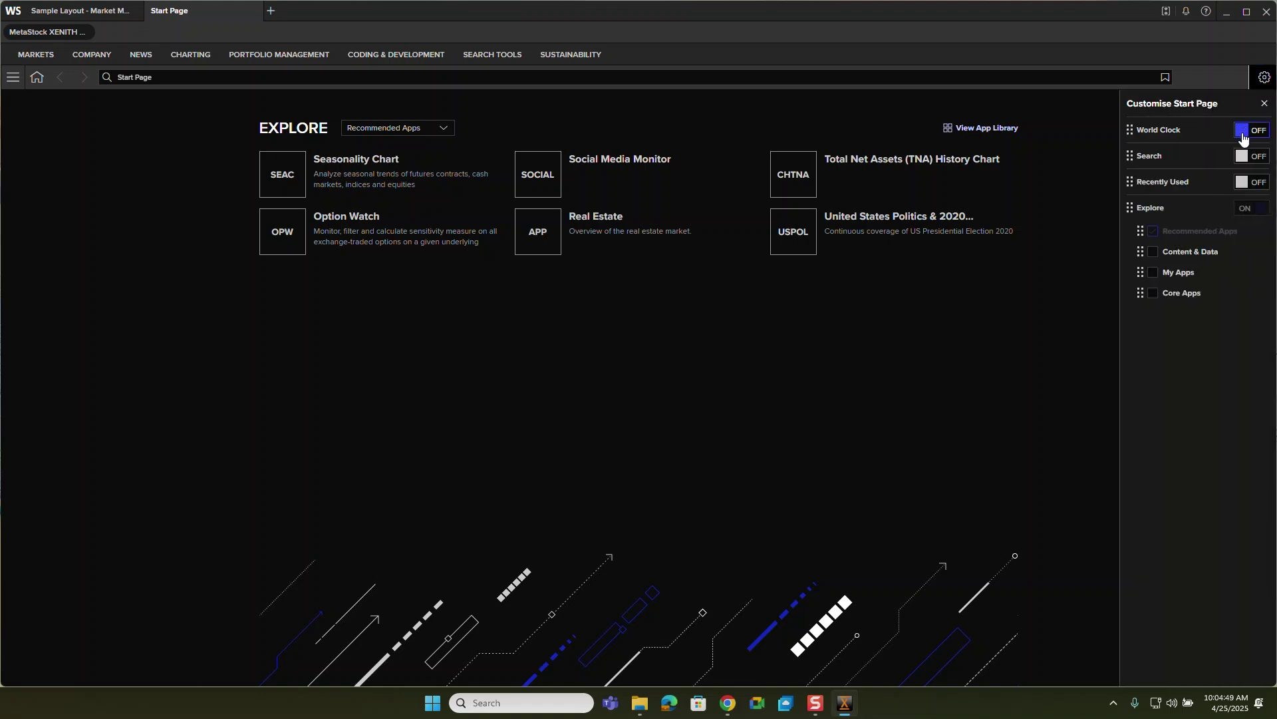
pyautogui.click(1243, 138)
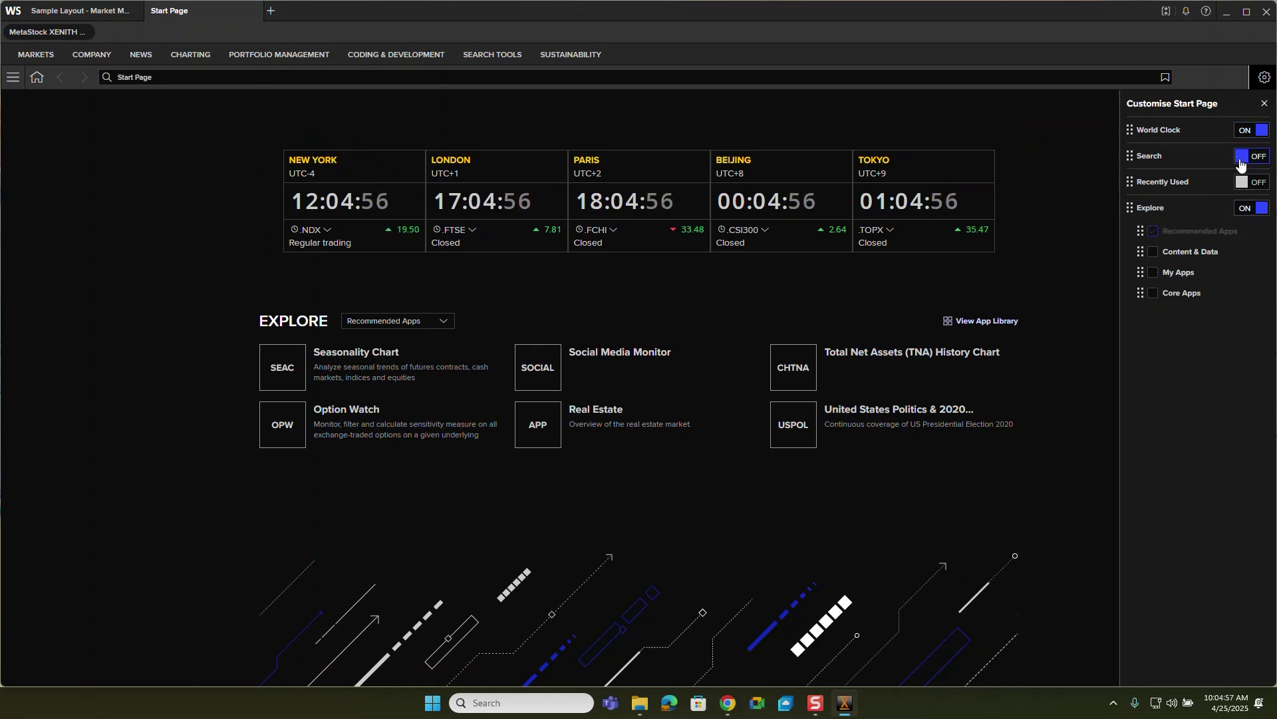
pyautogui.click(1241, 160)
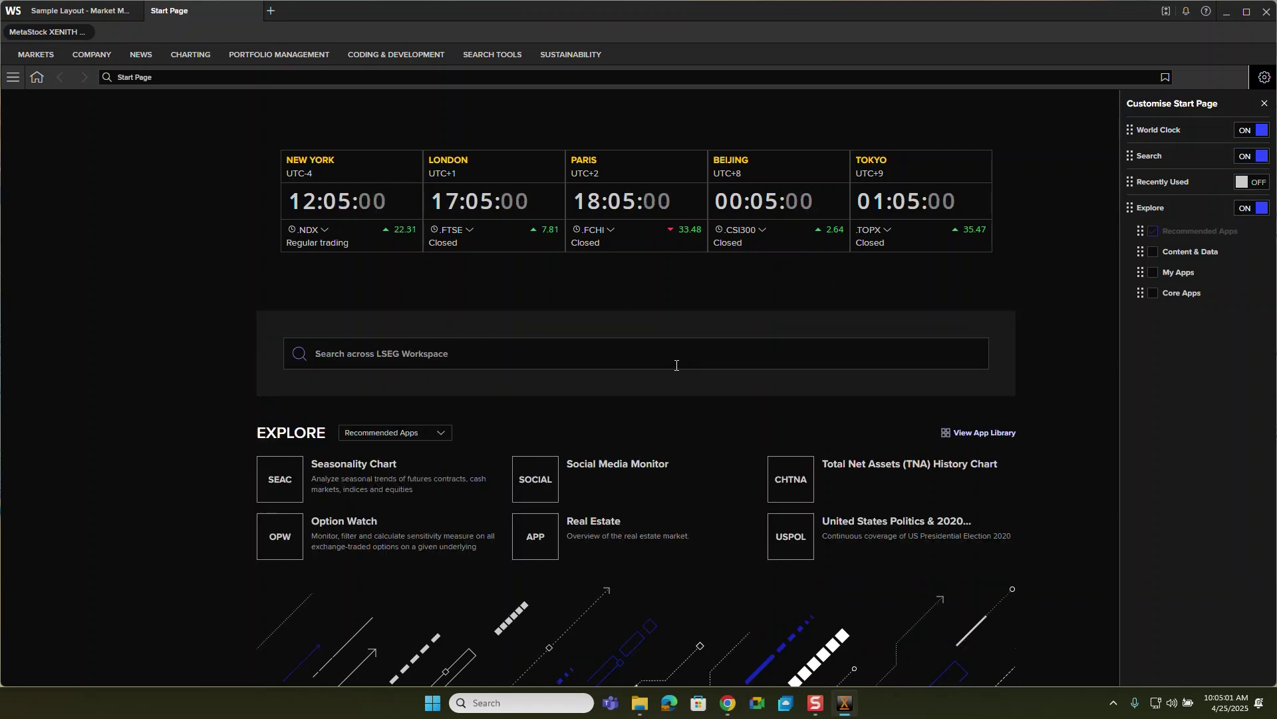
pyautogui.click(1248, 186)
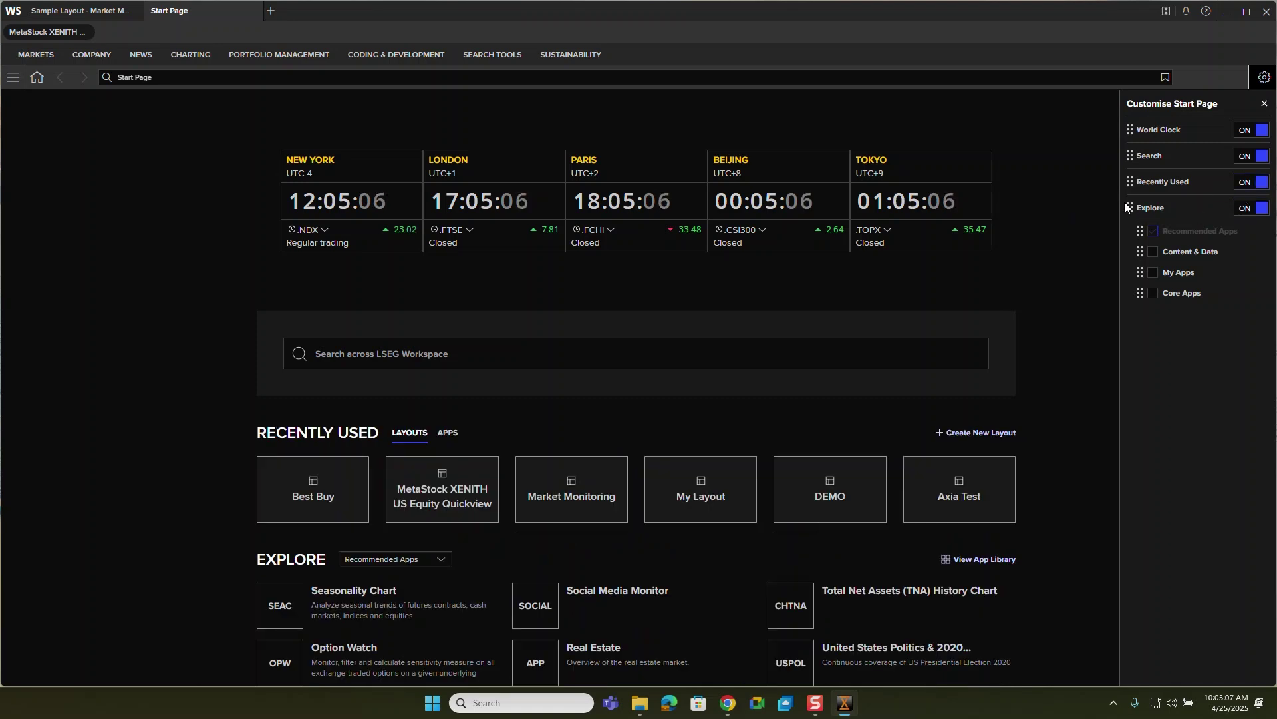
pyautogui.scroll(-1, 1037, 185)
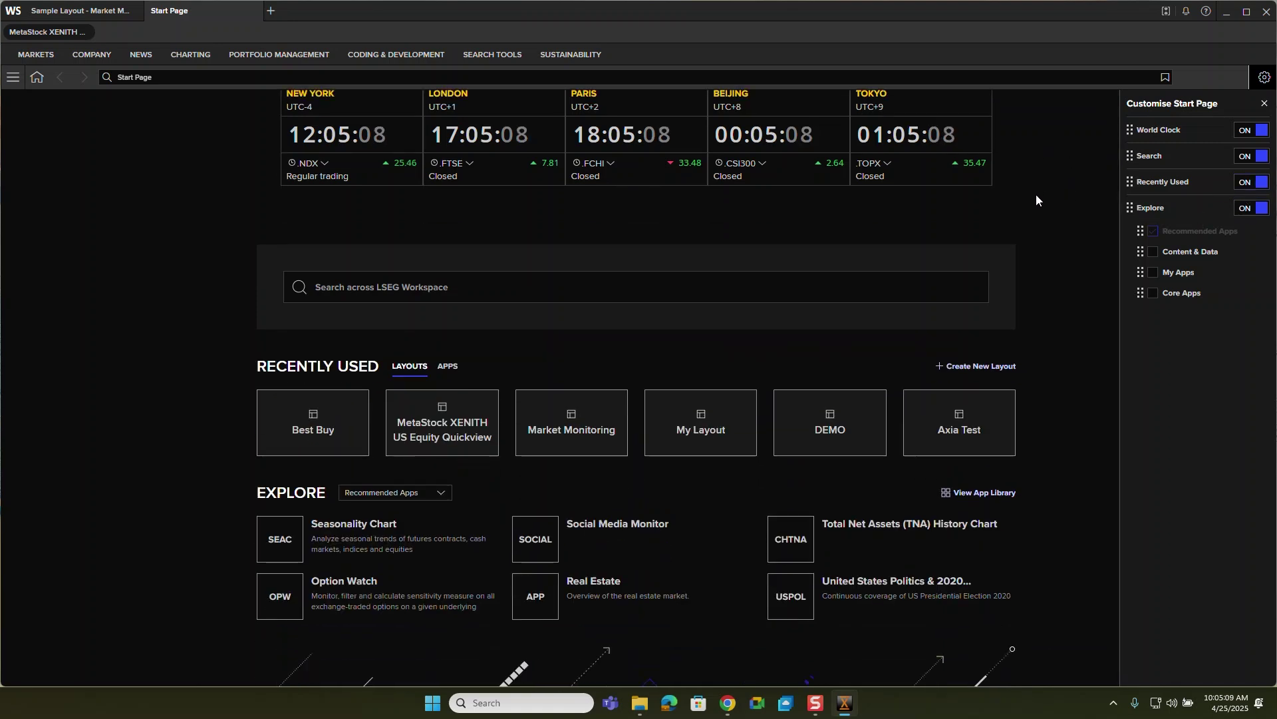
pyautogui.scroll(-1, 1036, 193)
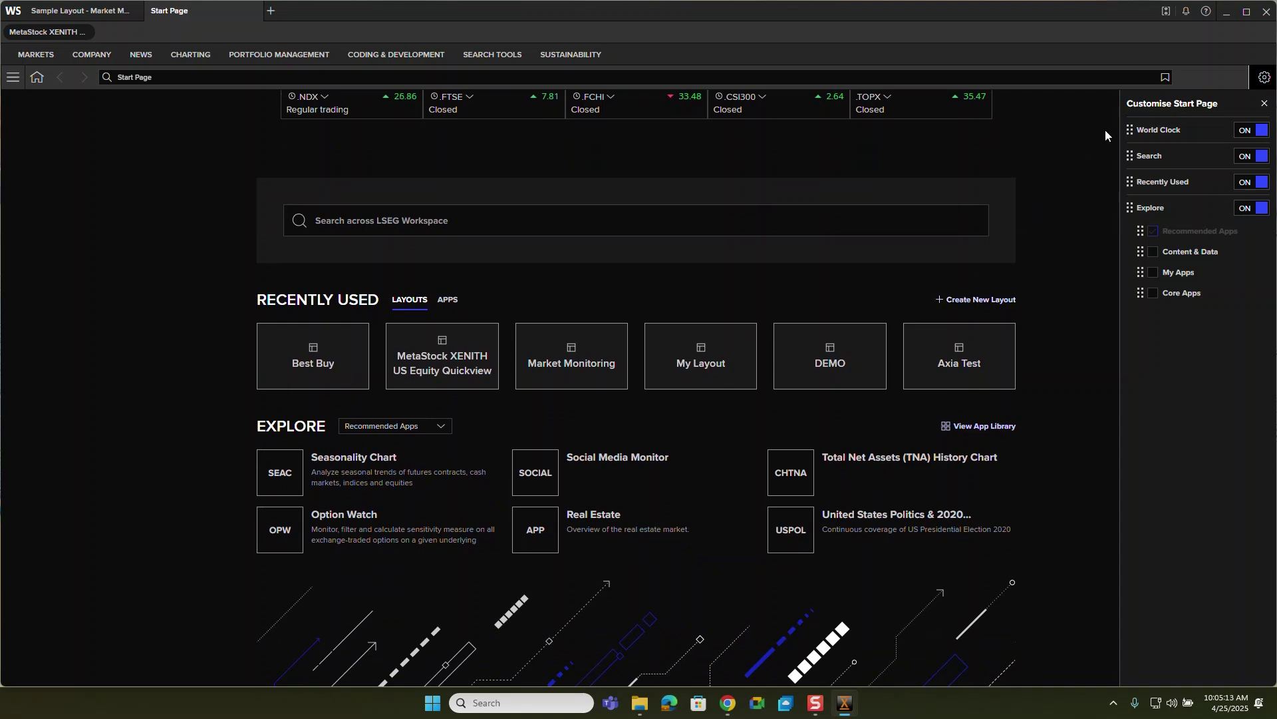
pyautogui.click(1265, 104)
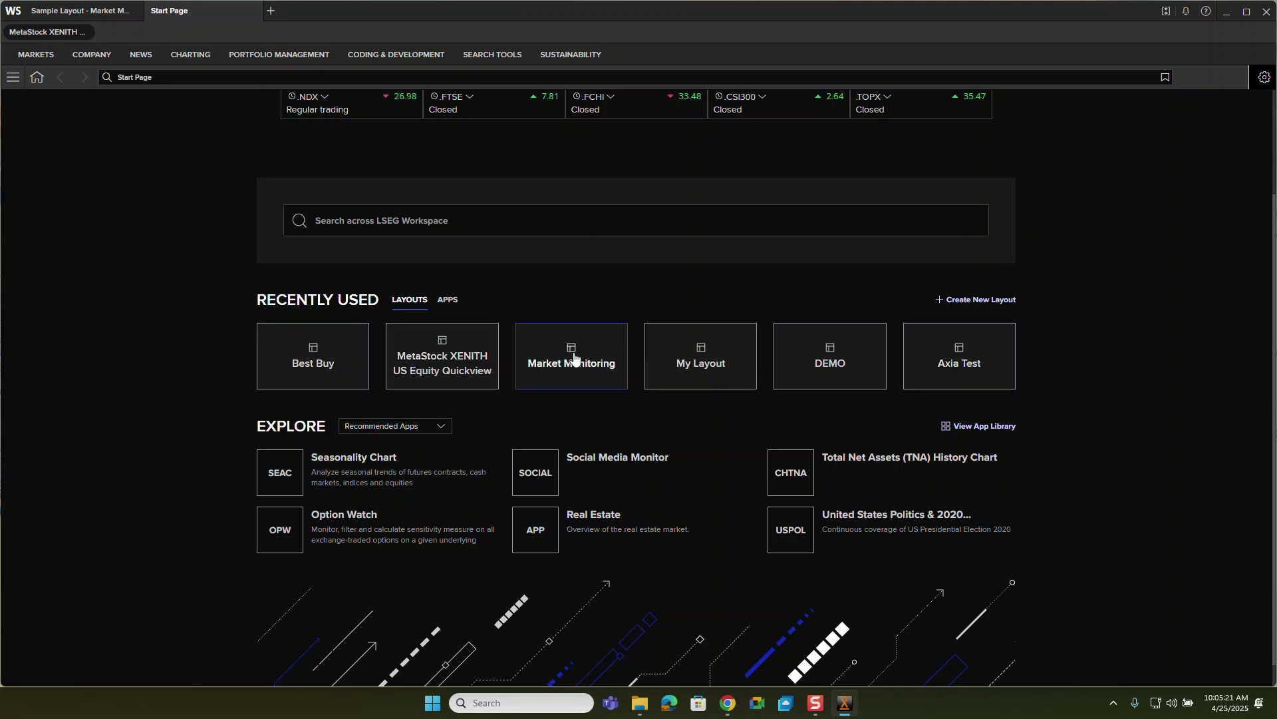
# Create a new layout using the 3 Panels configuration
pyautogui.click(962, 300)
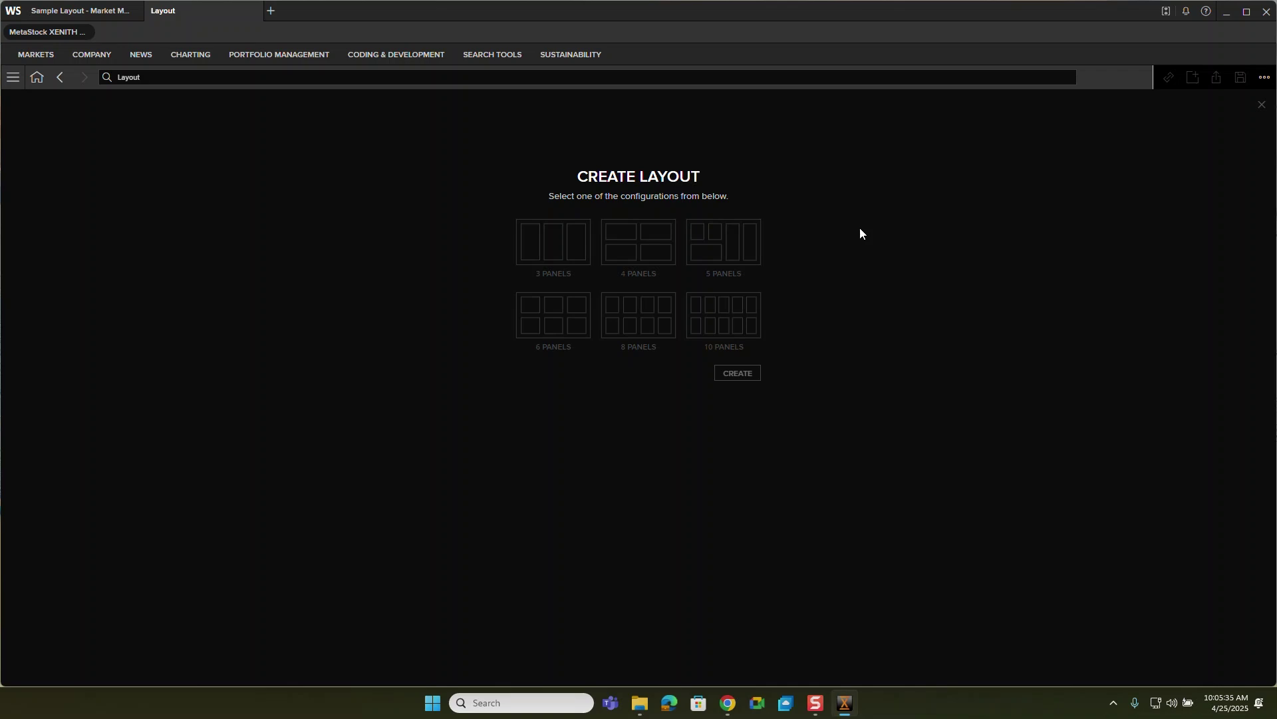
pyautogui.click(551, 246)
pyautogui.click(737, 373)
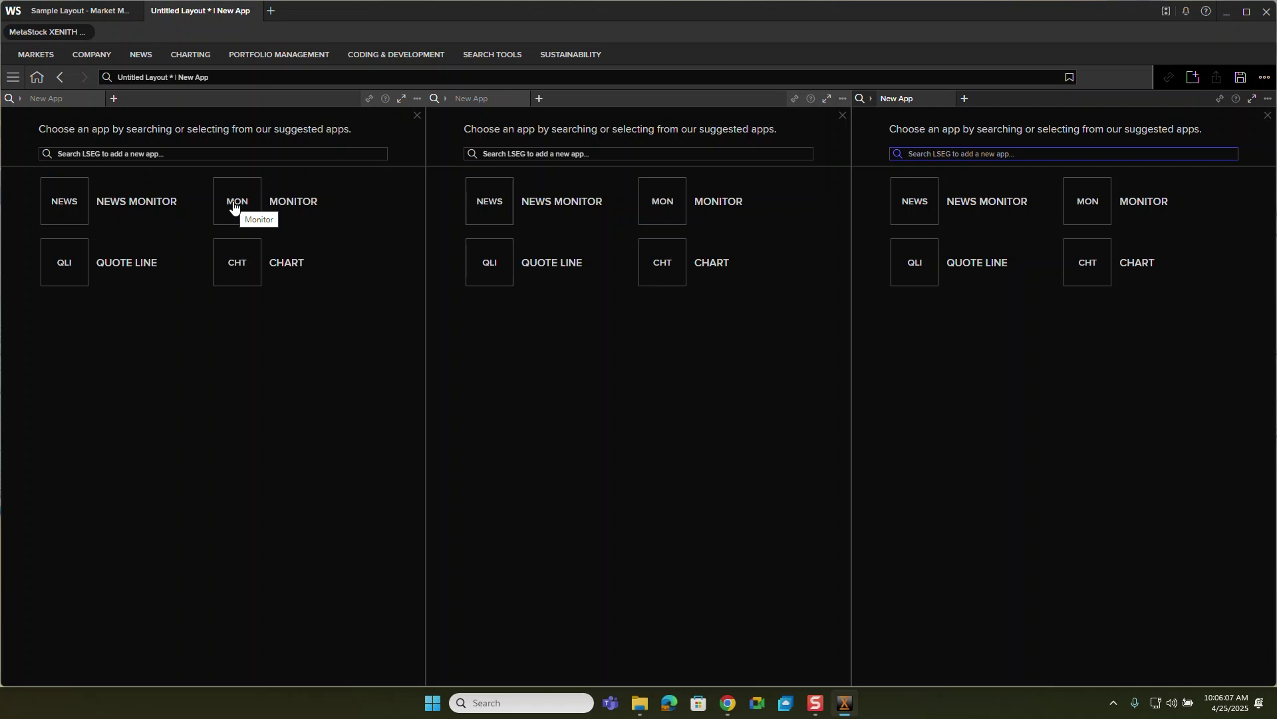
# Fill the three empty panels, in order, with the Monitor, News Monitor and Chart apps
pyautogui.click(233, 205)
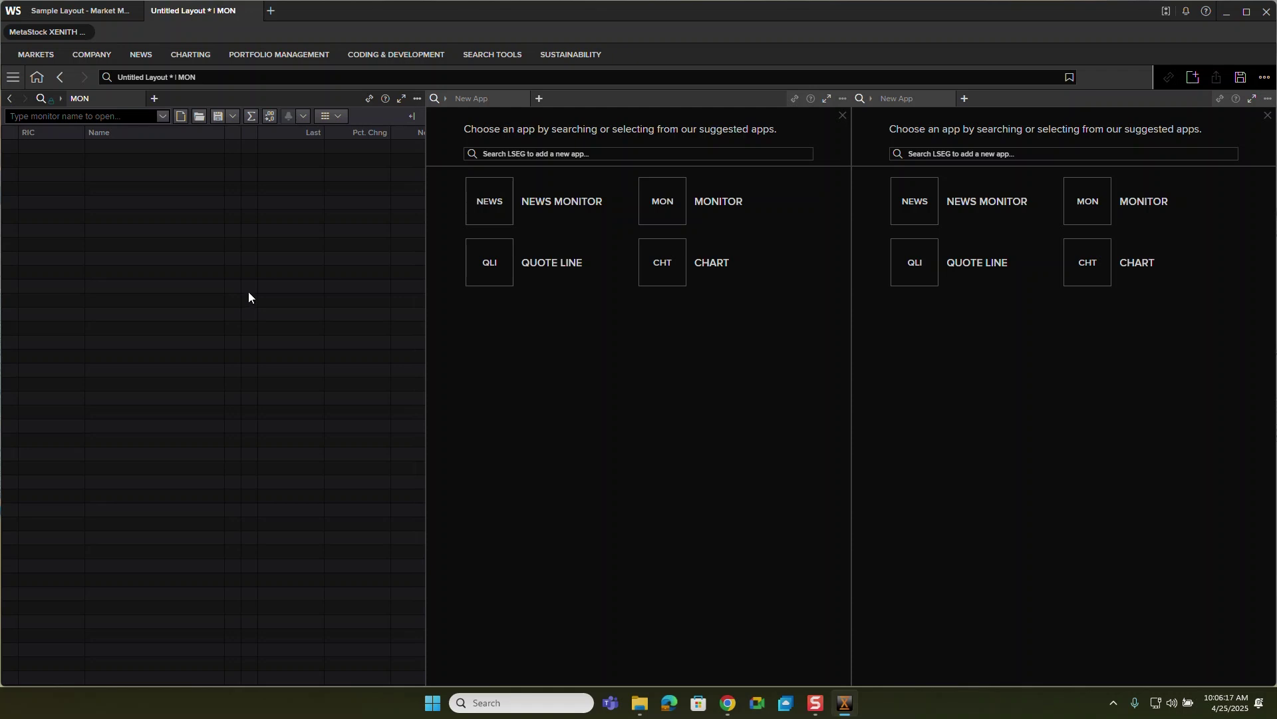
pyautogui.click(495, 205)
pyautogui.click(493, 200)
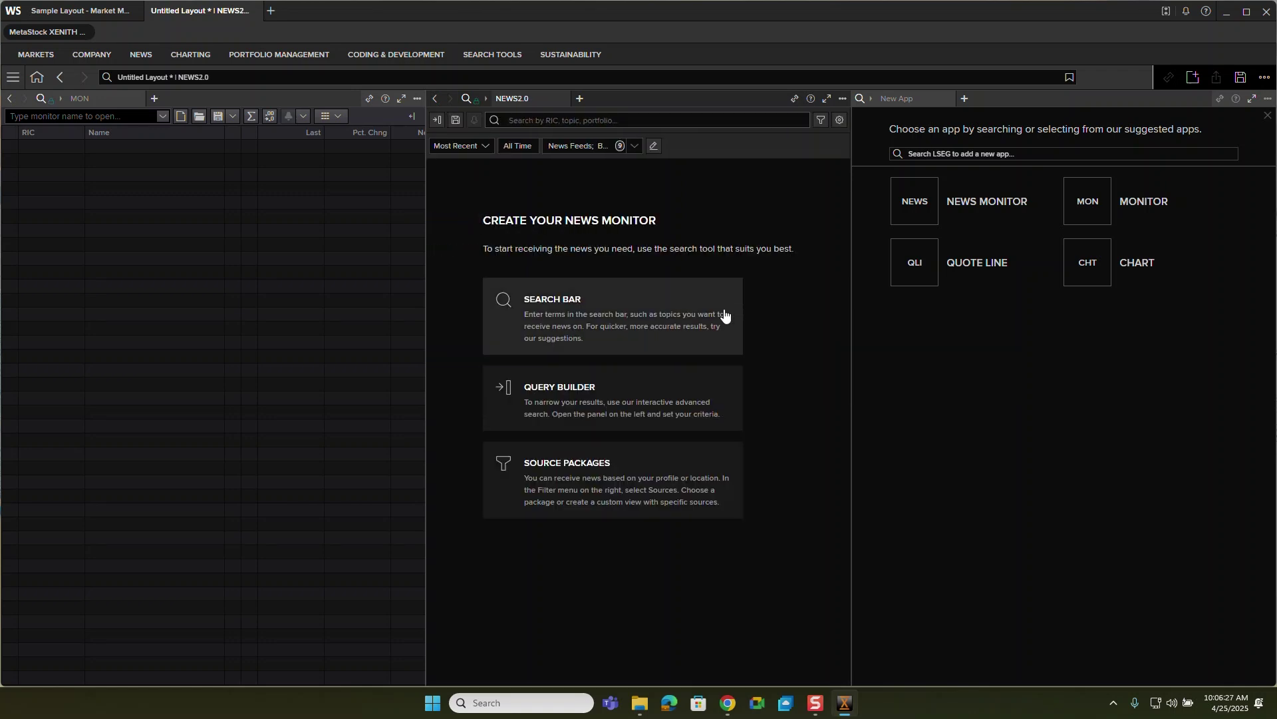
pyautogui.click(1087, 264)
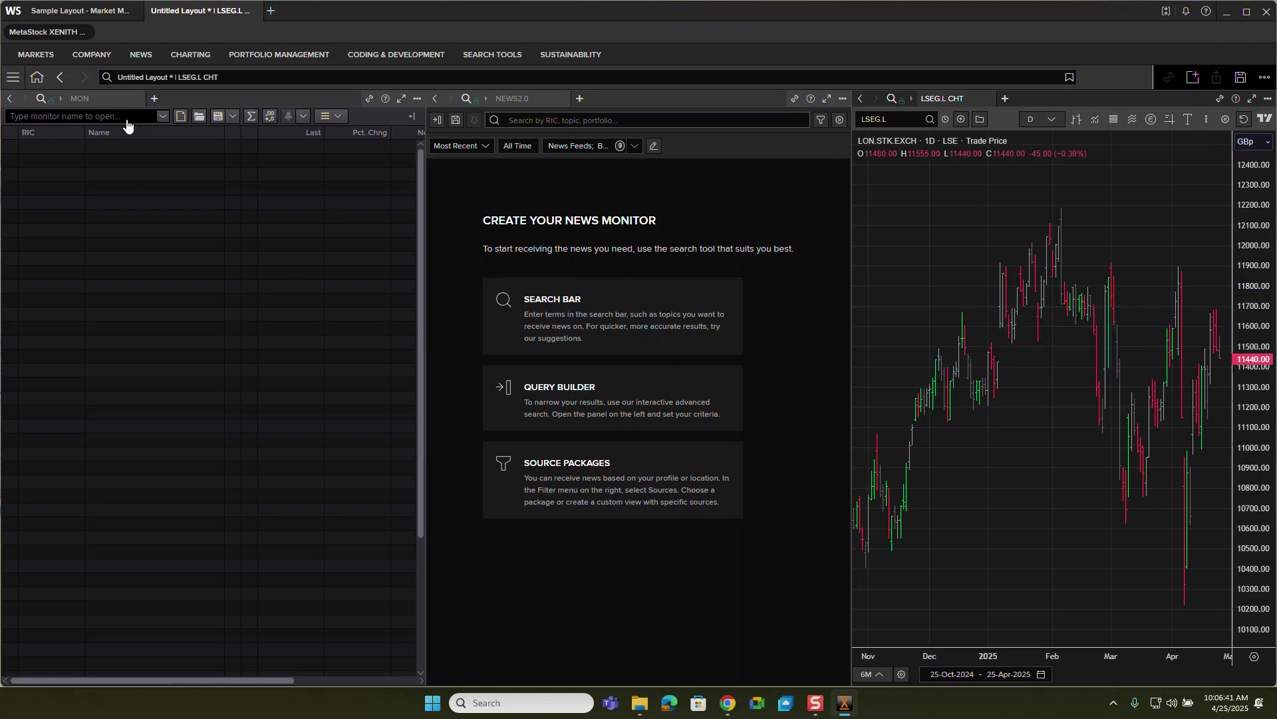
pyautogui.click(34, 149)
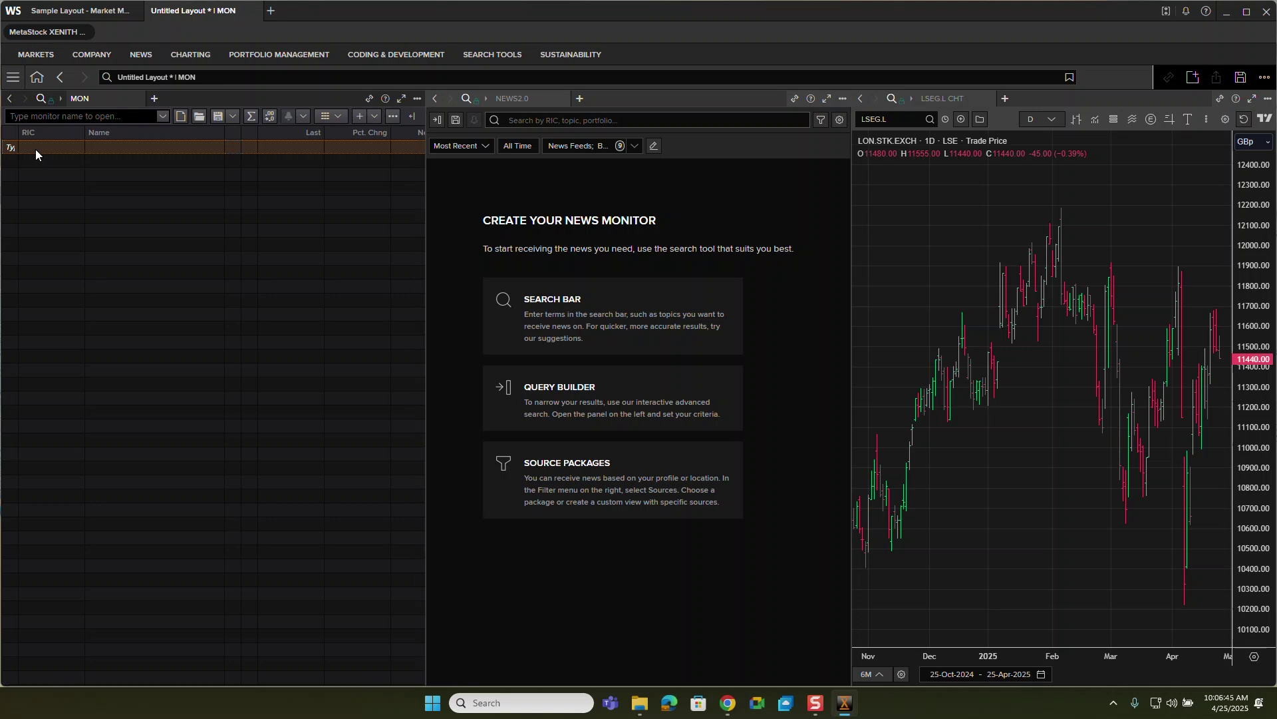
pyautogui.click(162, 117)
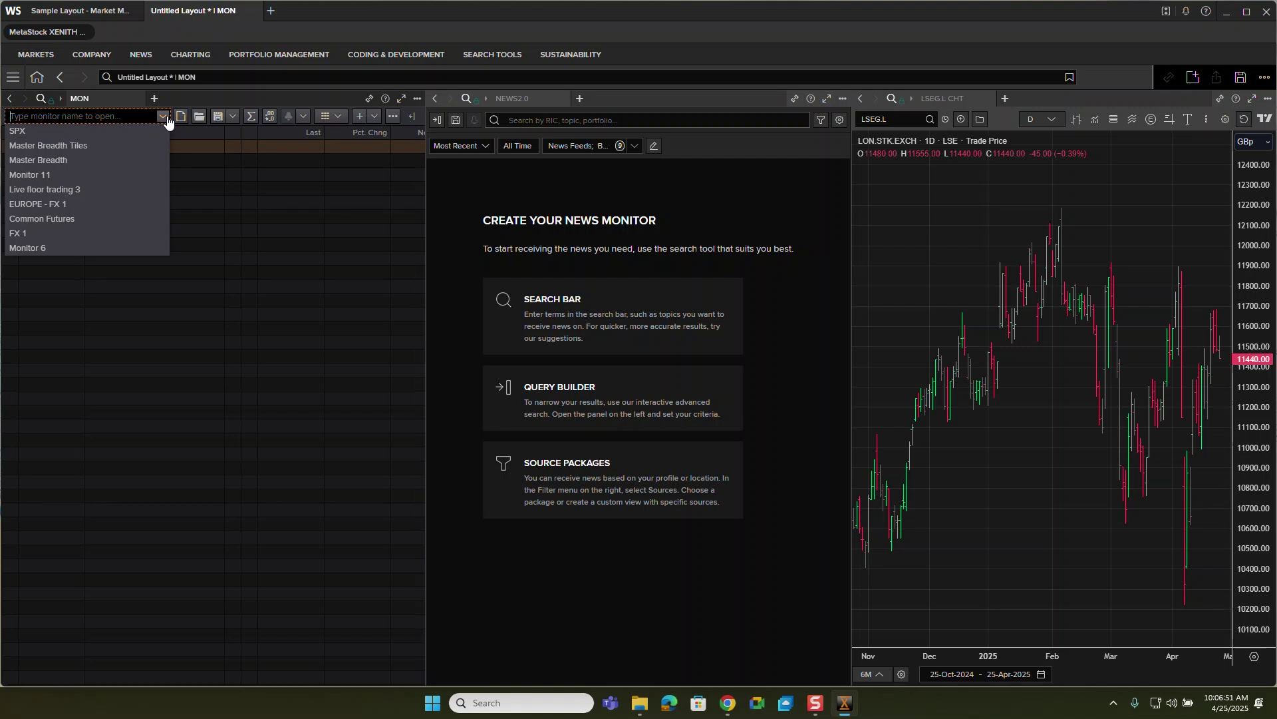
pyautogui.click(206, 224)
# Add the S&P 500 index (.SPX) to the monitor's first row, expand it into its constituents and save the monitor
pyautogui.click(37, 147)
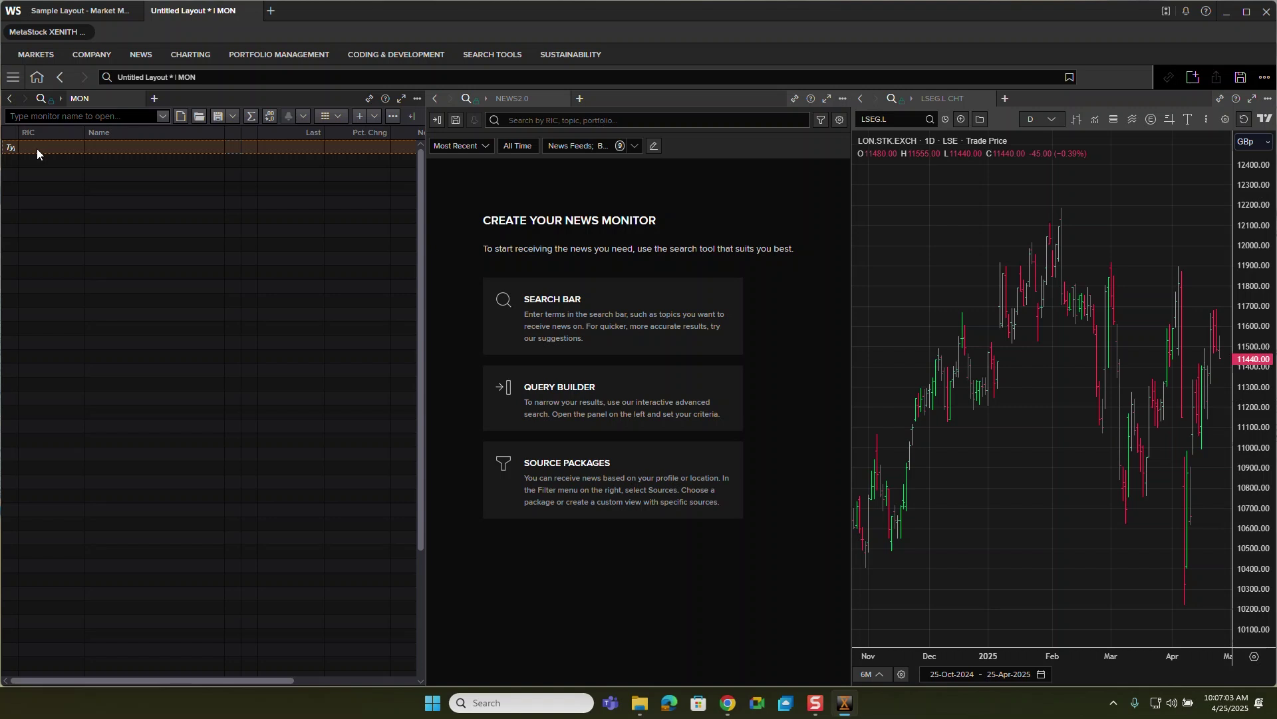
pyautogui.click(38, 149)
pyautogui.write('SPX')
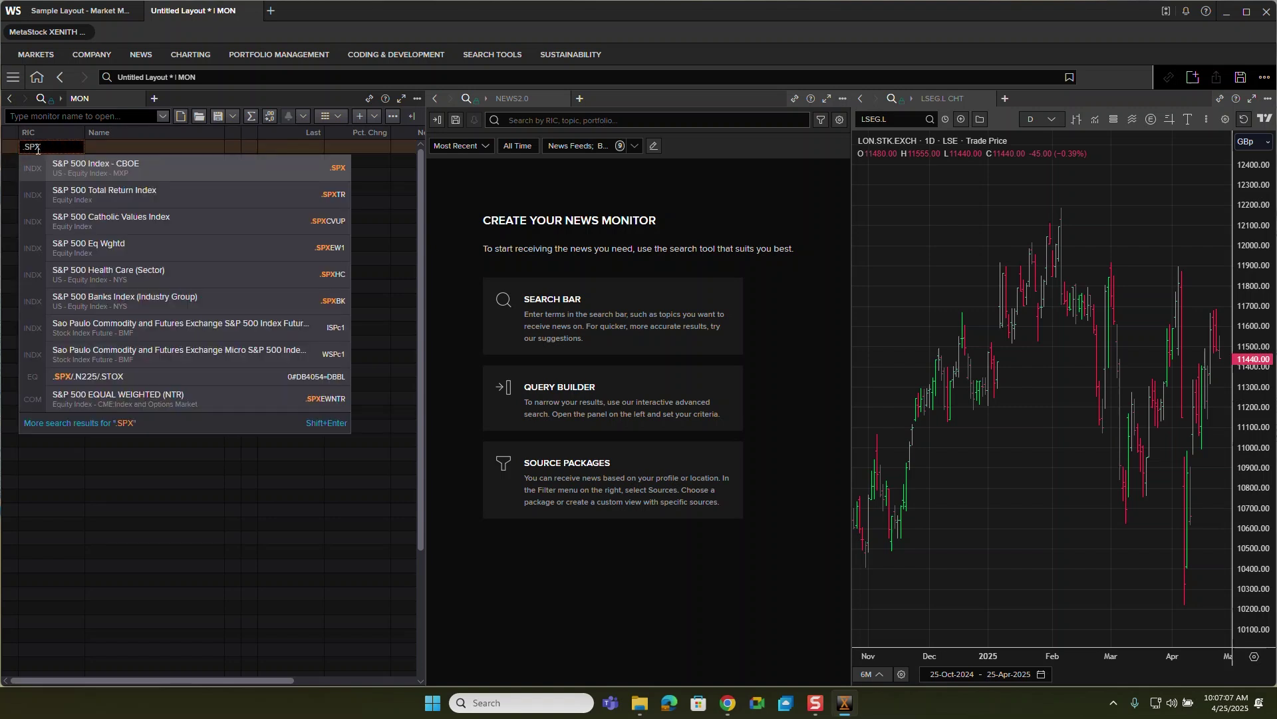
pyautogui.click(119, 175)
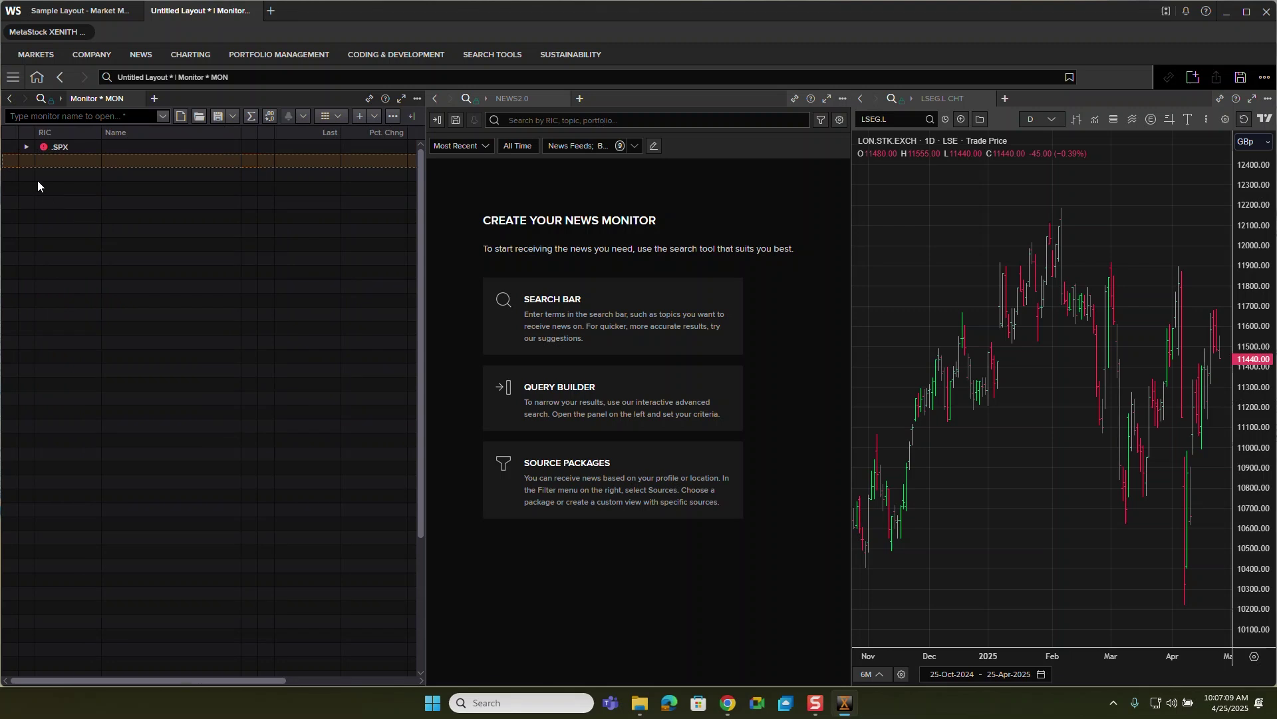
pyautogui.click(27, 147)
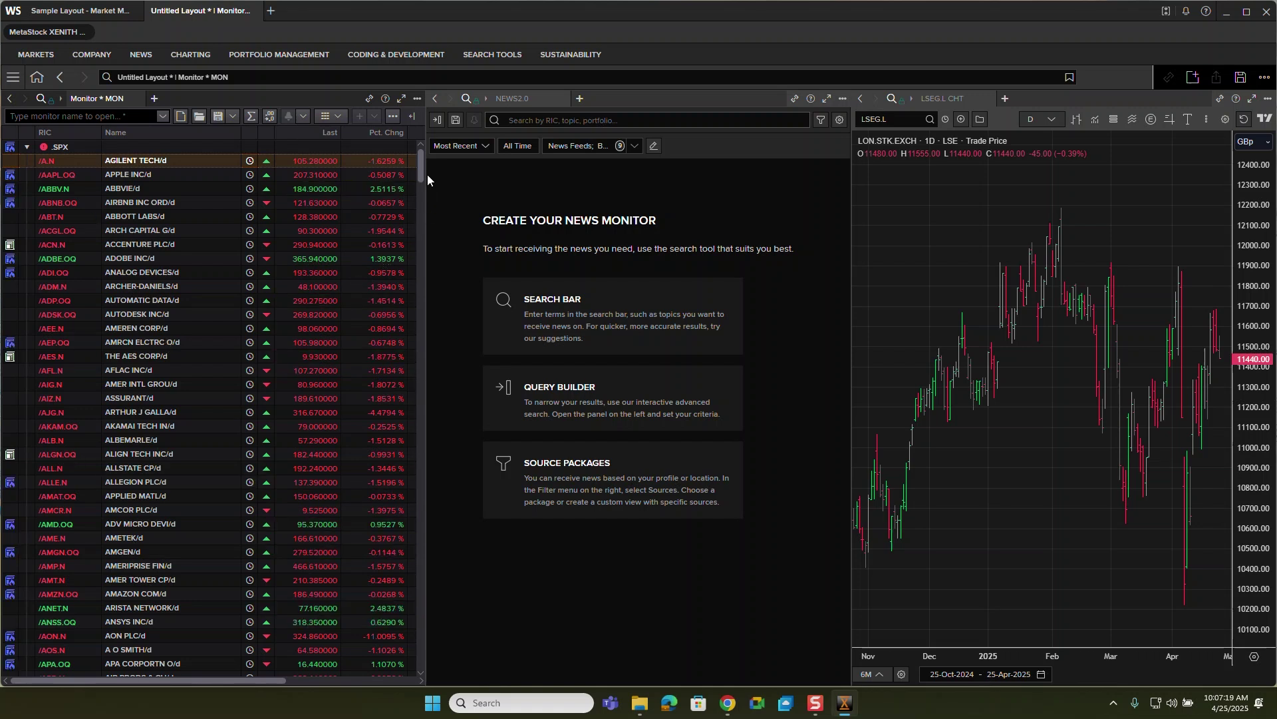
pyautogui.hotkey('ctrl', 's')
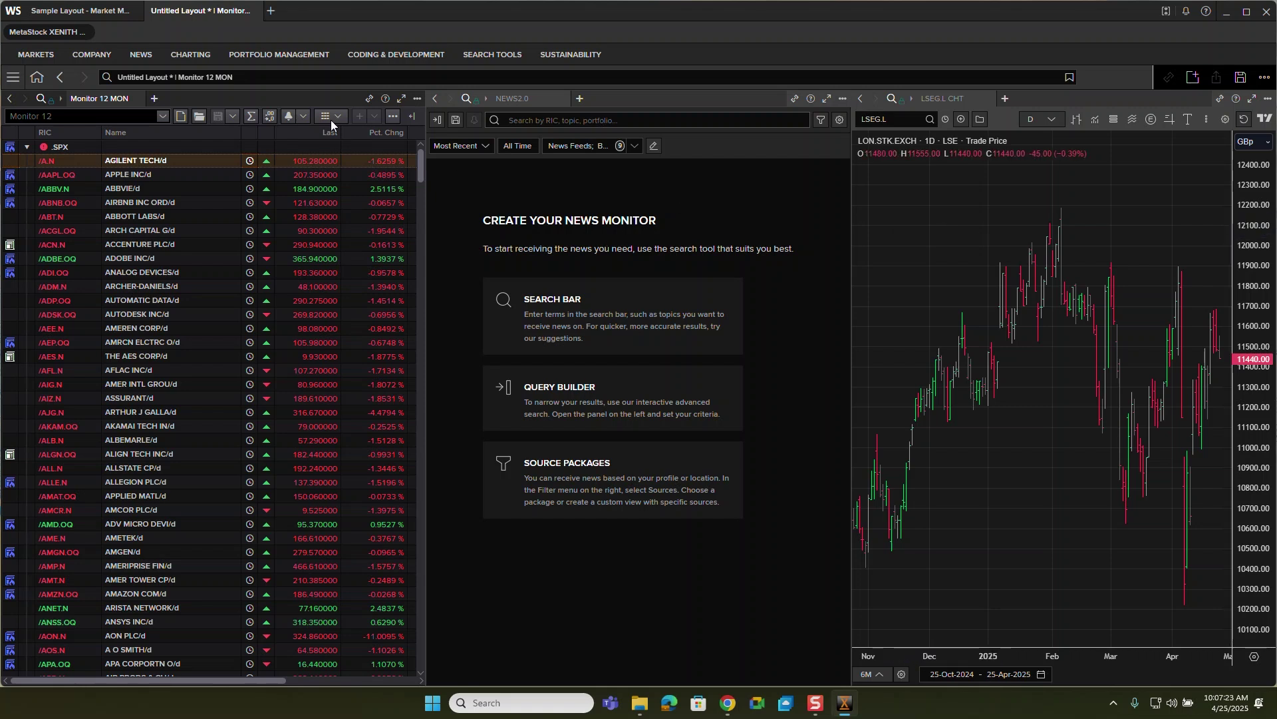
# Link the monitor to broadcast to the NEWS2.0 panel and select AbbVie to load its news
pyautogui.click(369, 99)
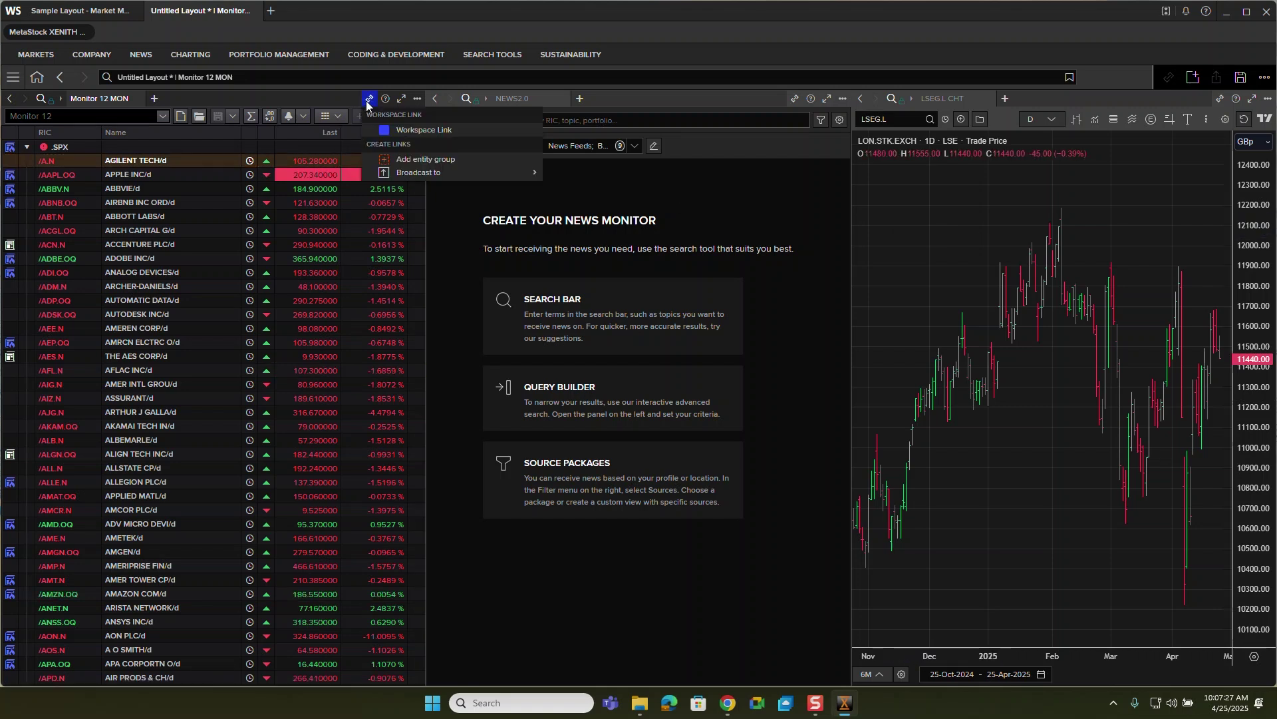
pyautogui.moveTo(385, 175)
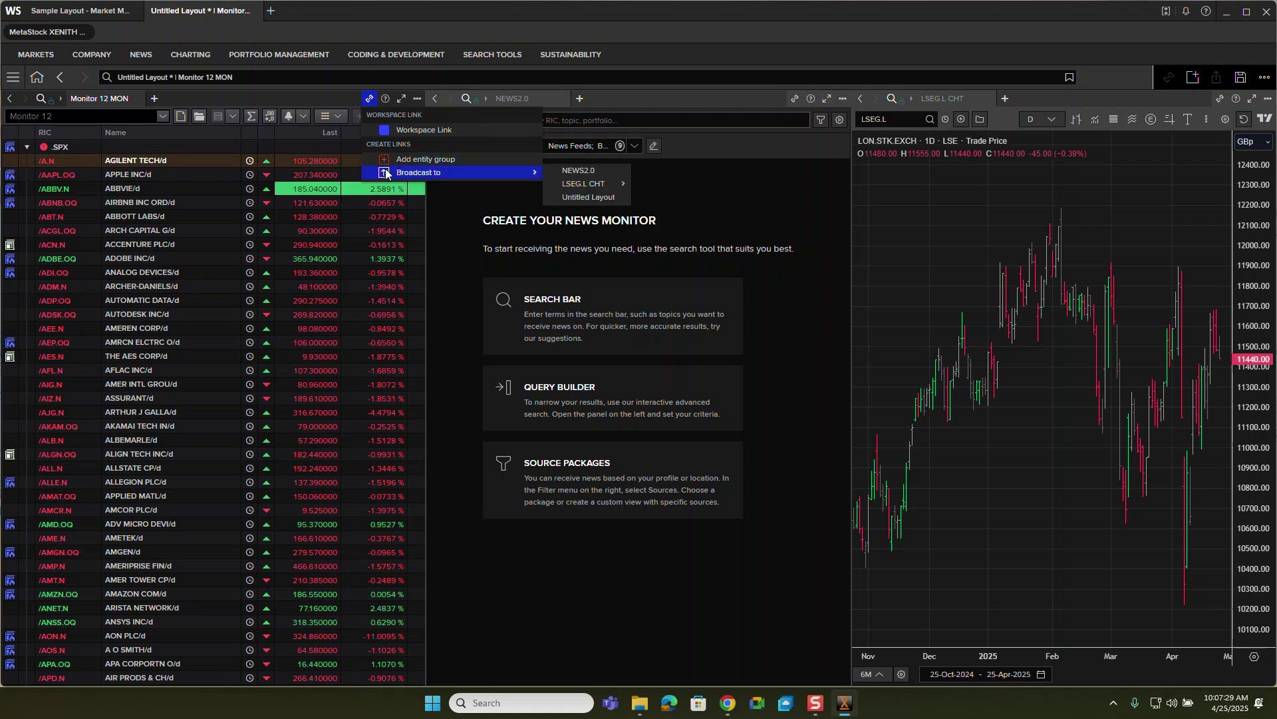
pyautogui.click(591, 176)
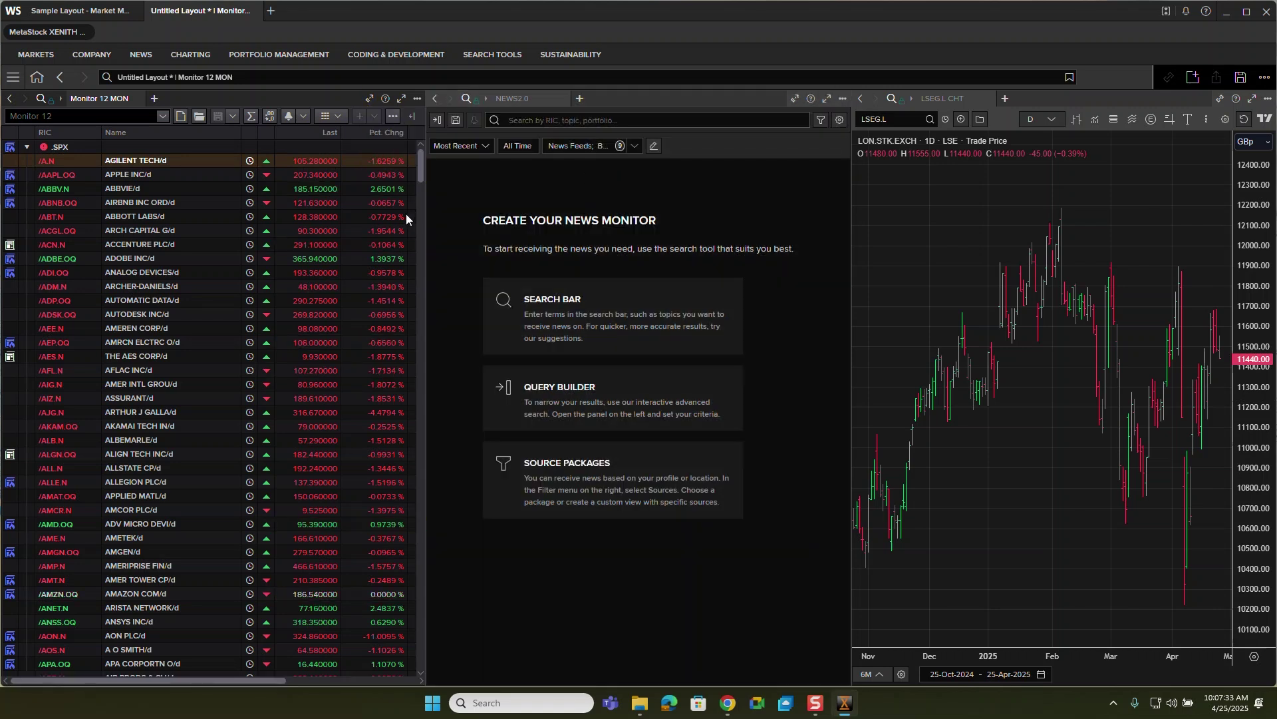
pyautogui.click(110, 189)
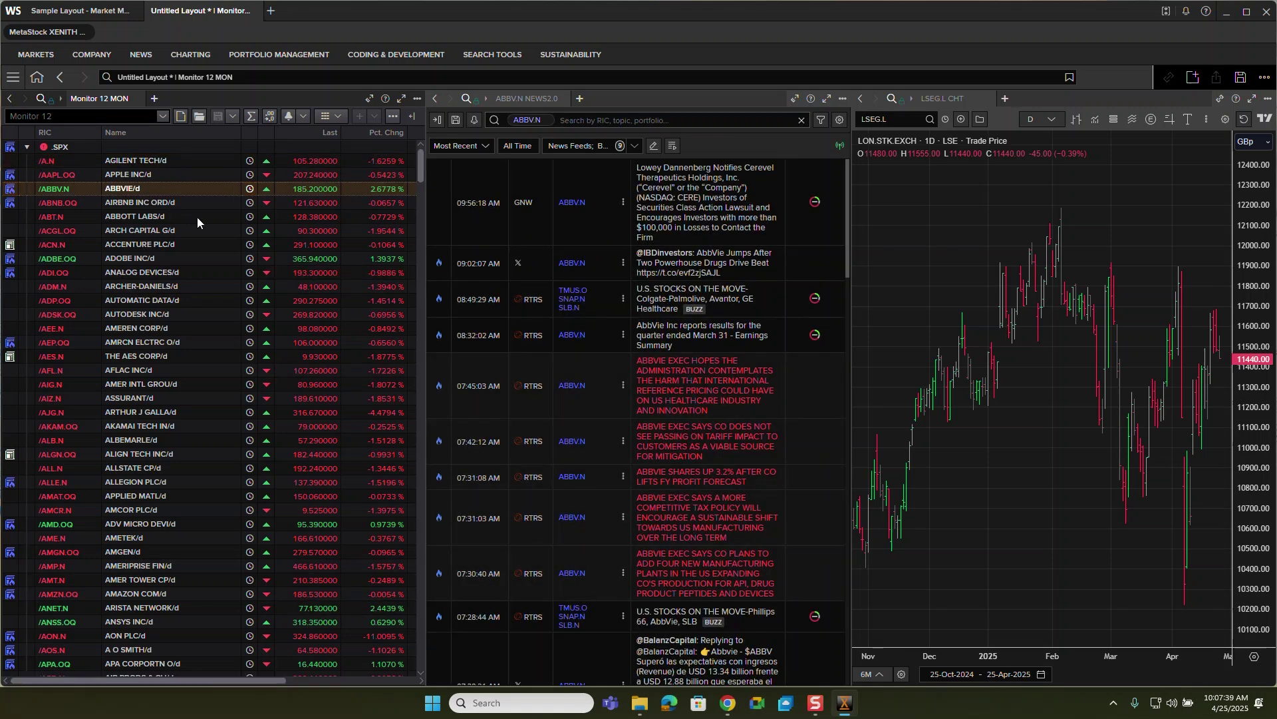
# Broadcast the monitor to the chart's RIC 1 line and test the link by selecting Arch Capital and Autodesk
pyautogui.click(369, 101)
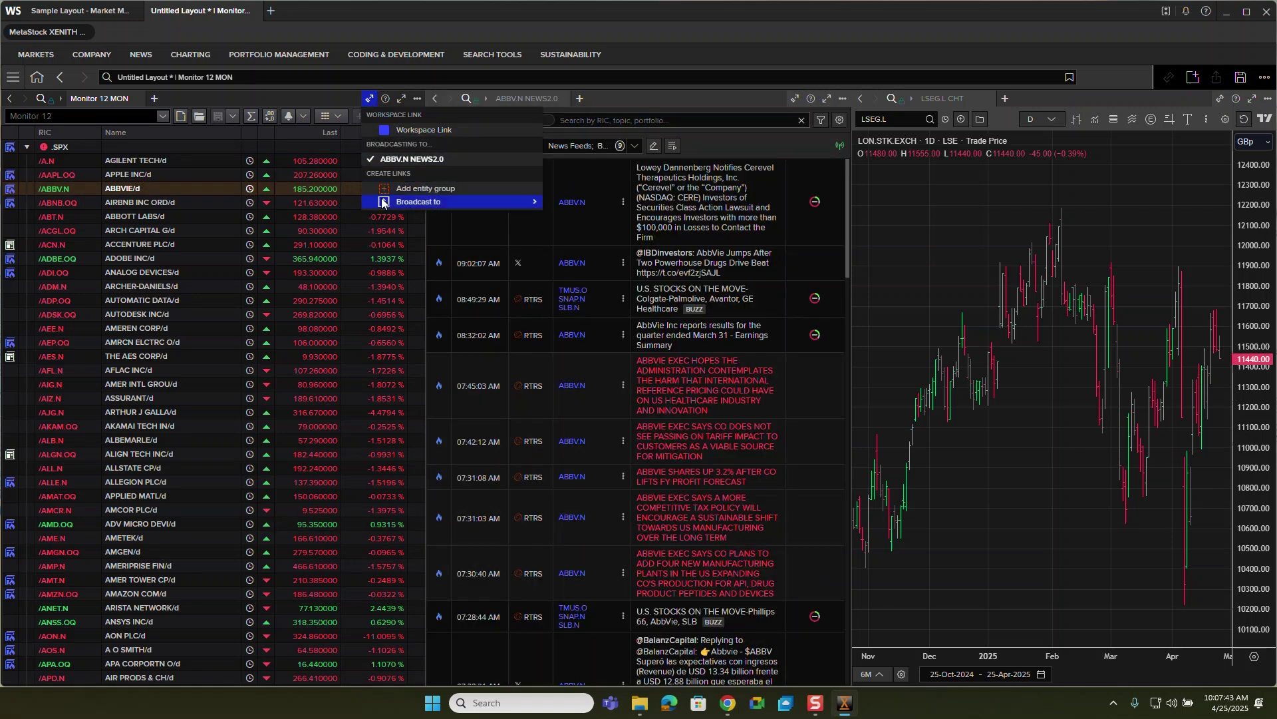
pyautogui.moveTo(390, 204)
pyautogui.moveTo(566, 212)
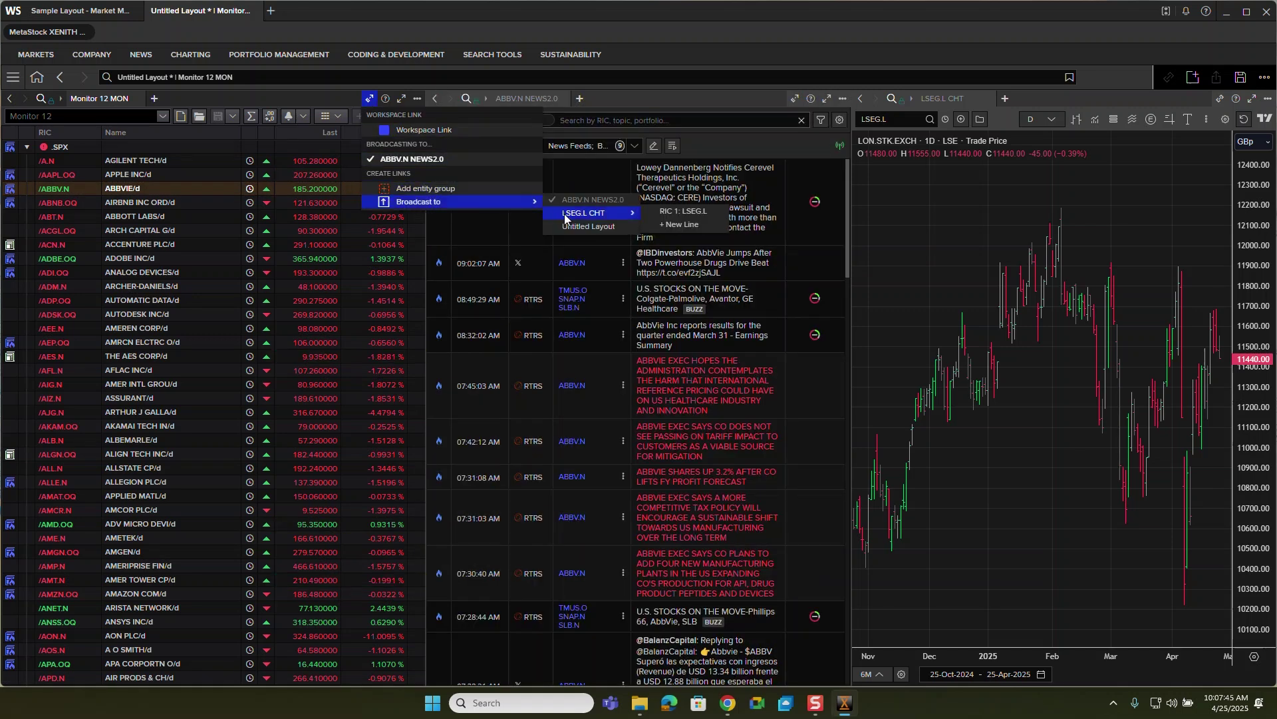
pyautogui.click(678, 211)
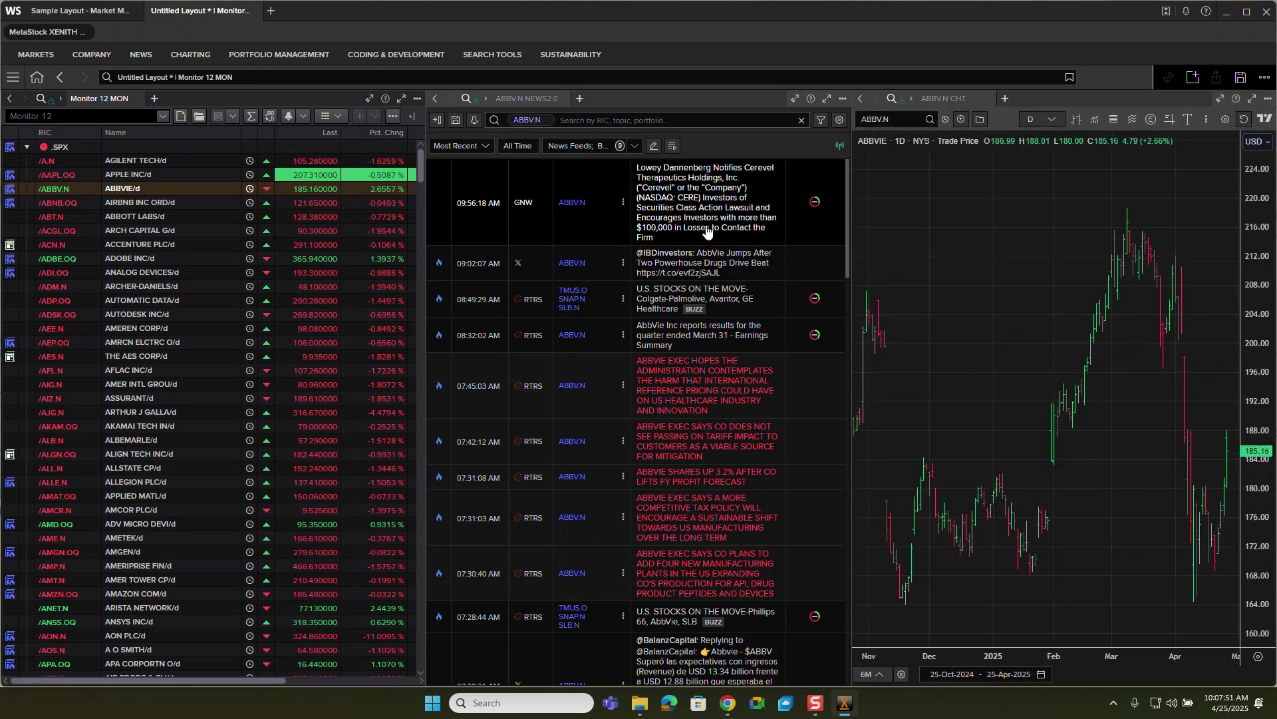
pyautogui.click(149, 227)
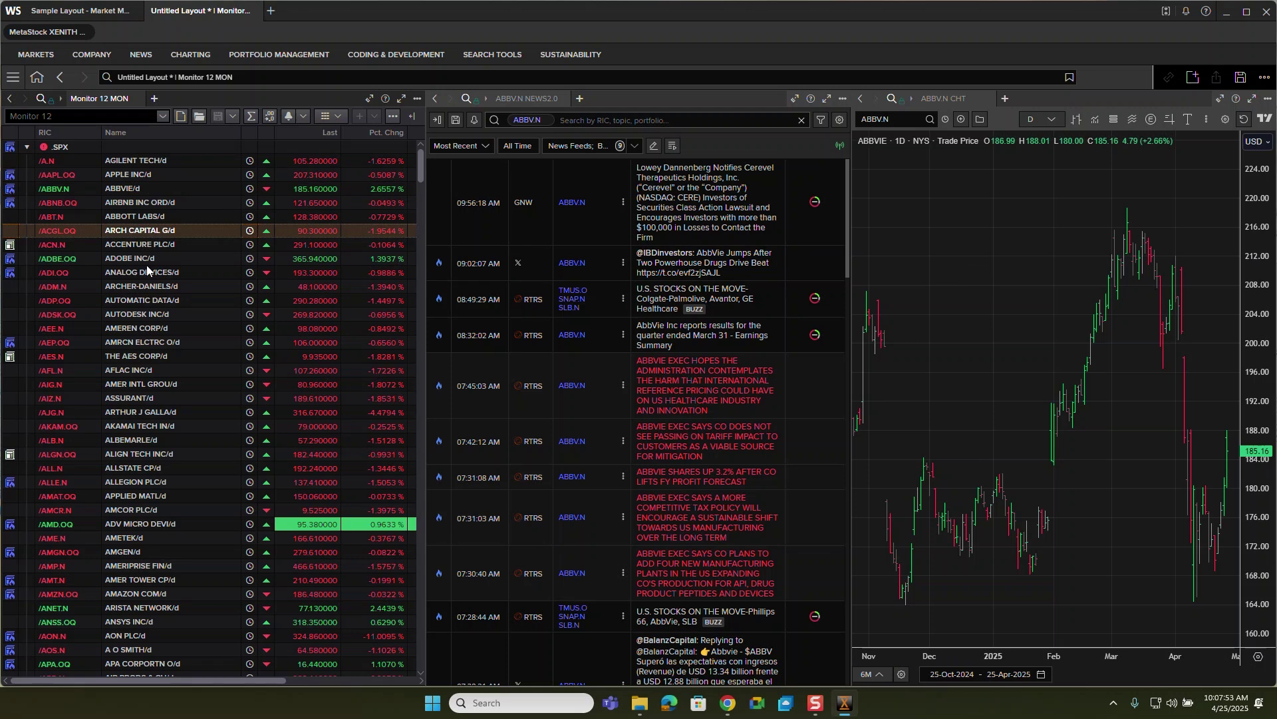
pyautogui.click(143, 315)
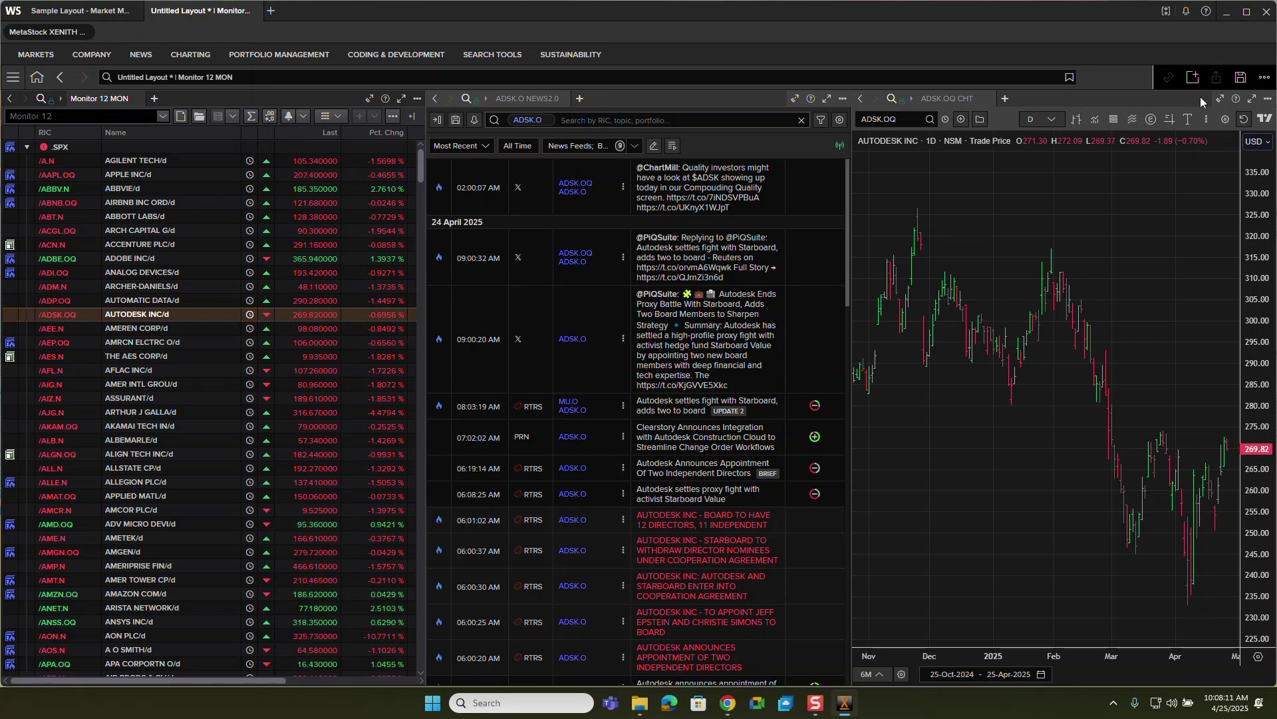
# Save the layout as "Market Overview" and dismiss the notification banners
pyautogui.click(1241, 80)
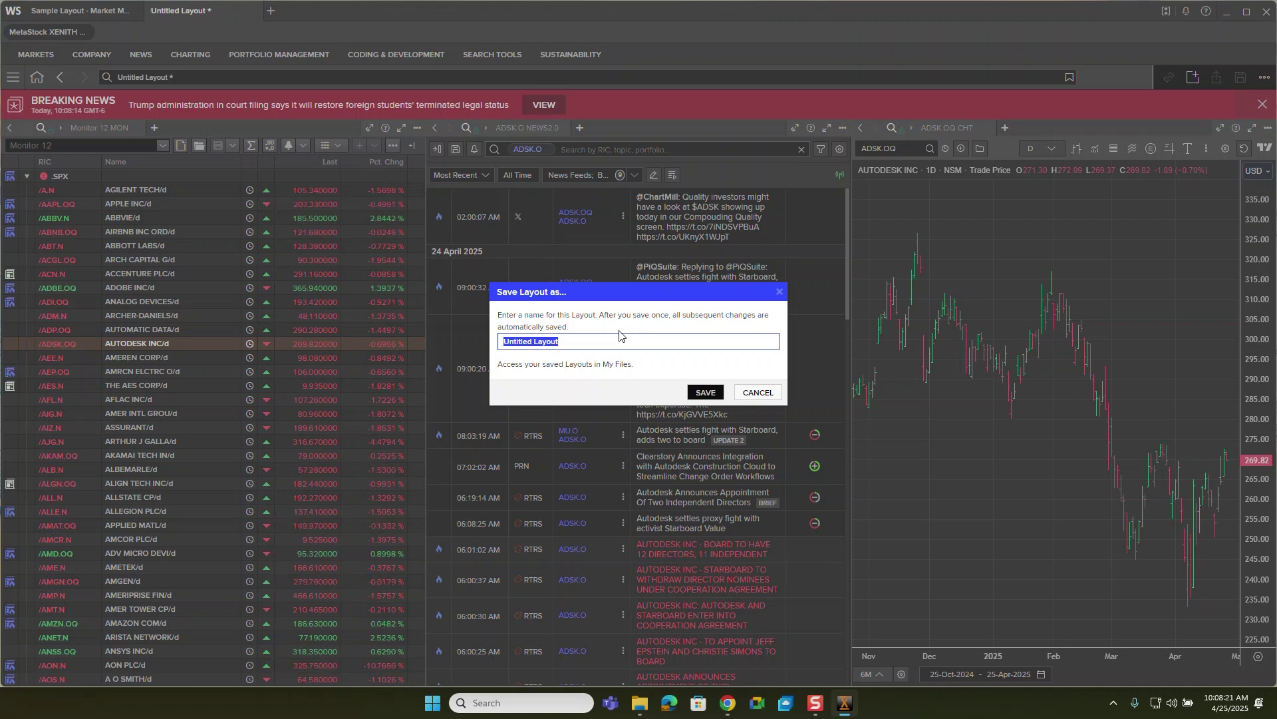
pyautogui.write('Market Ov')
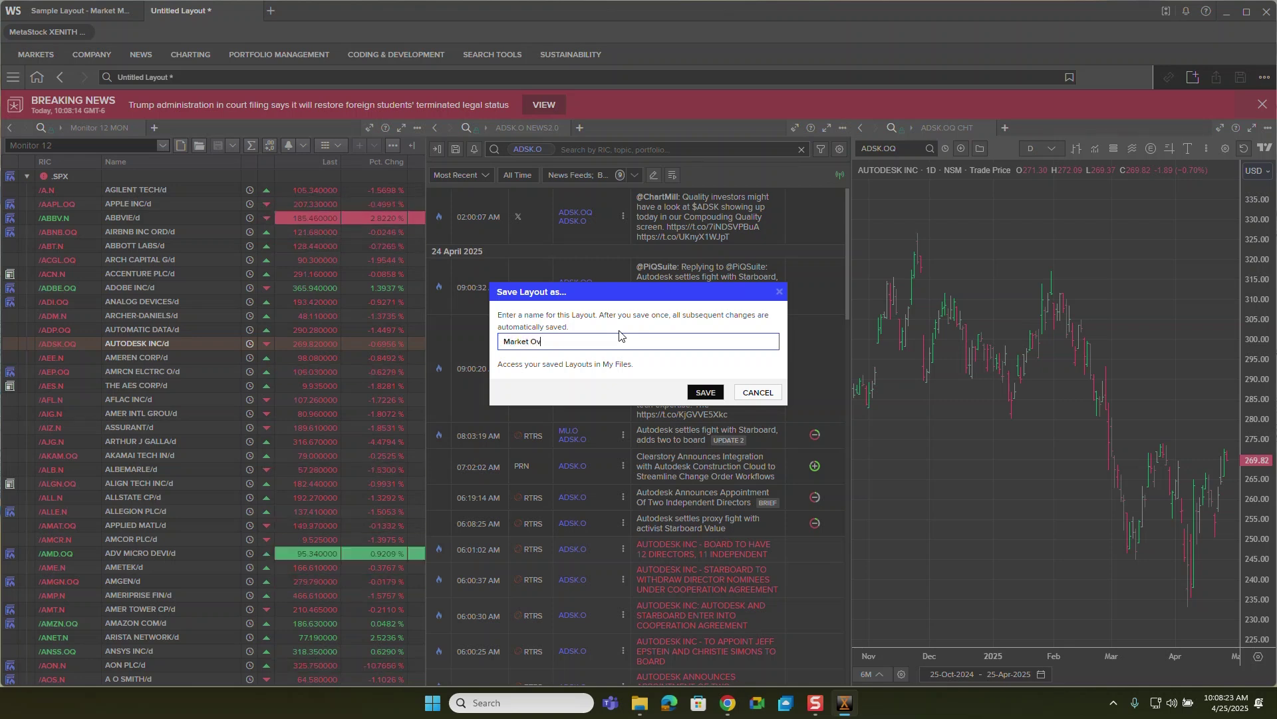
pyautogui.write('erview')
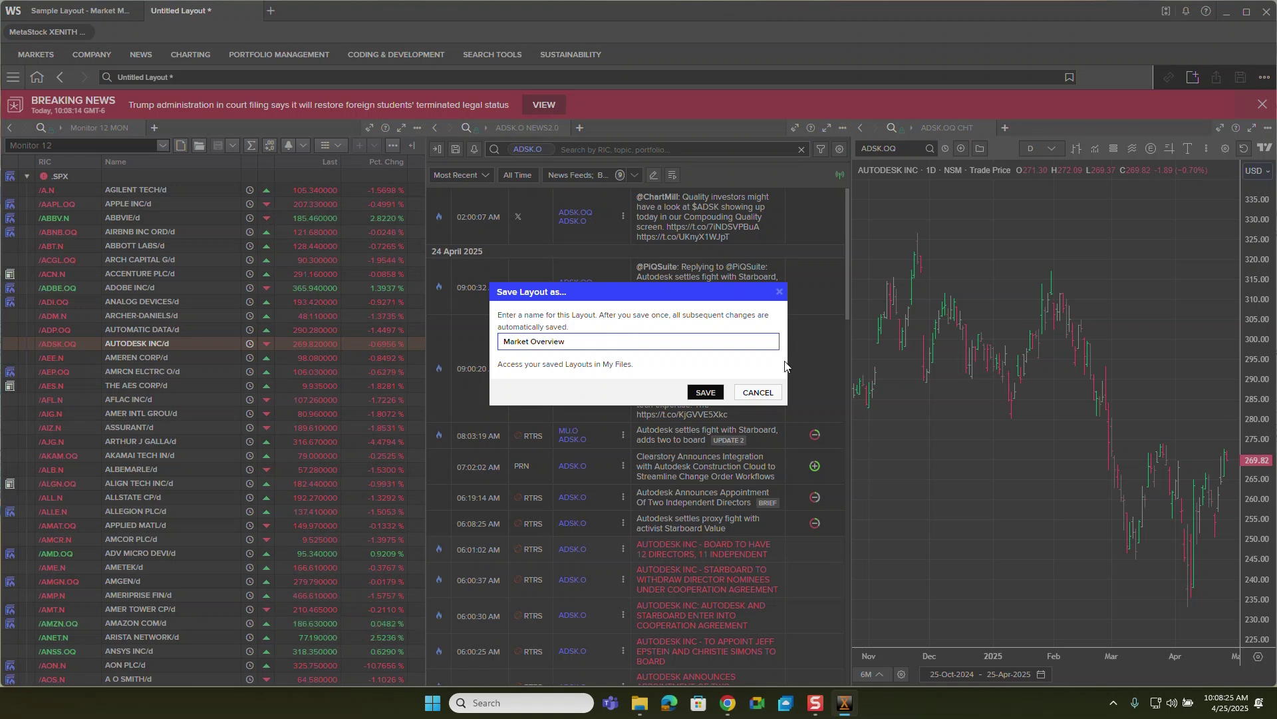
pyautogui.click(703, 392)
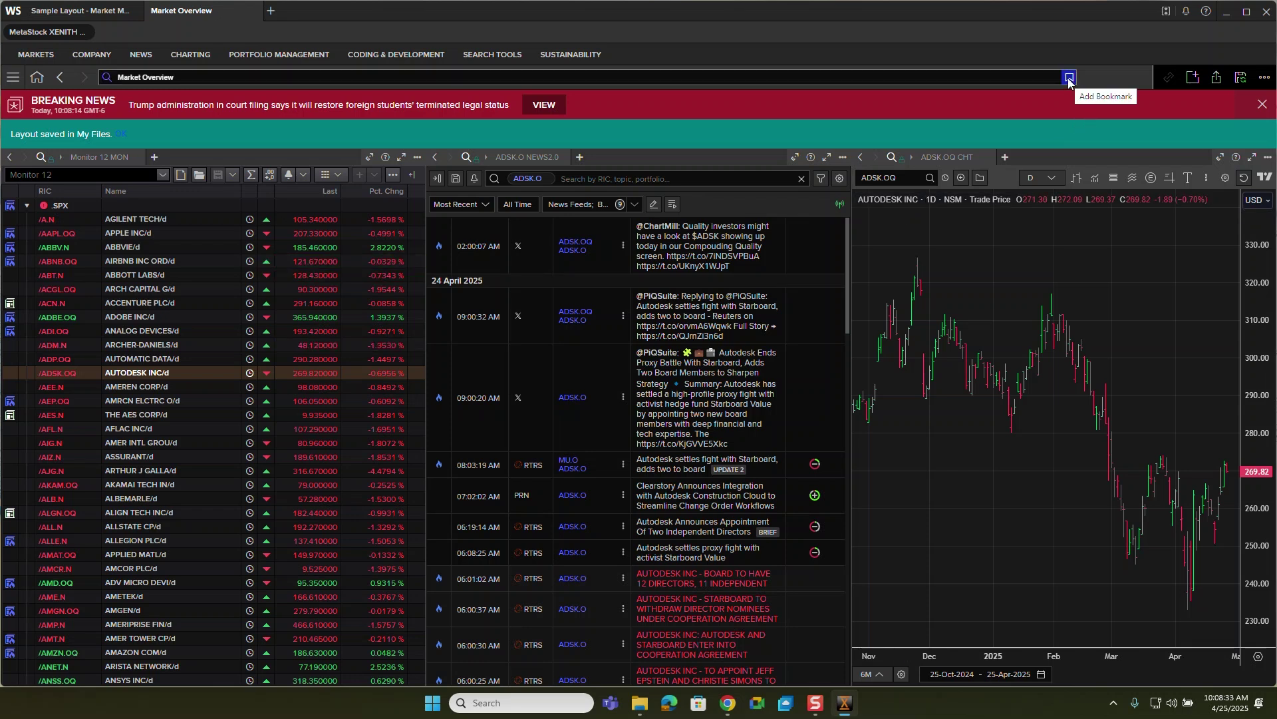
pyautogui.click(123, 133)
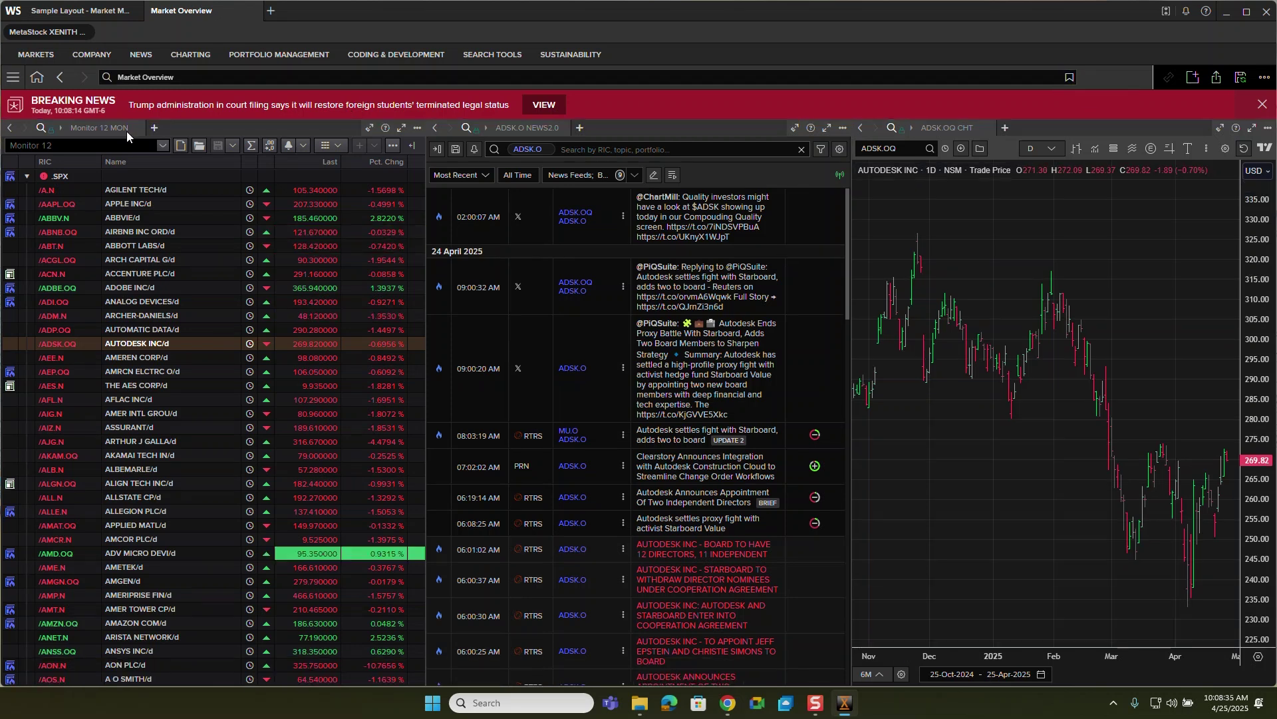
pyautogui.click(1262, 105)
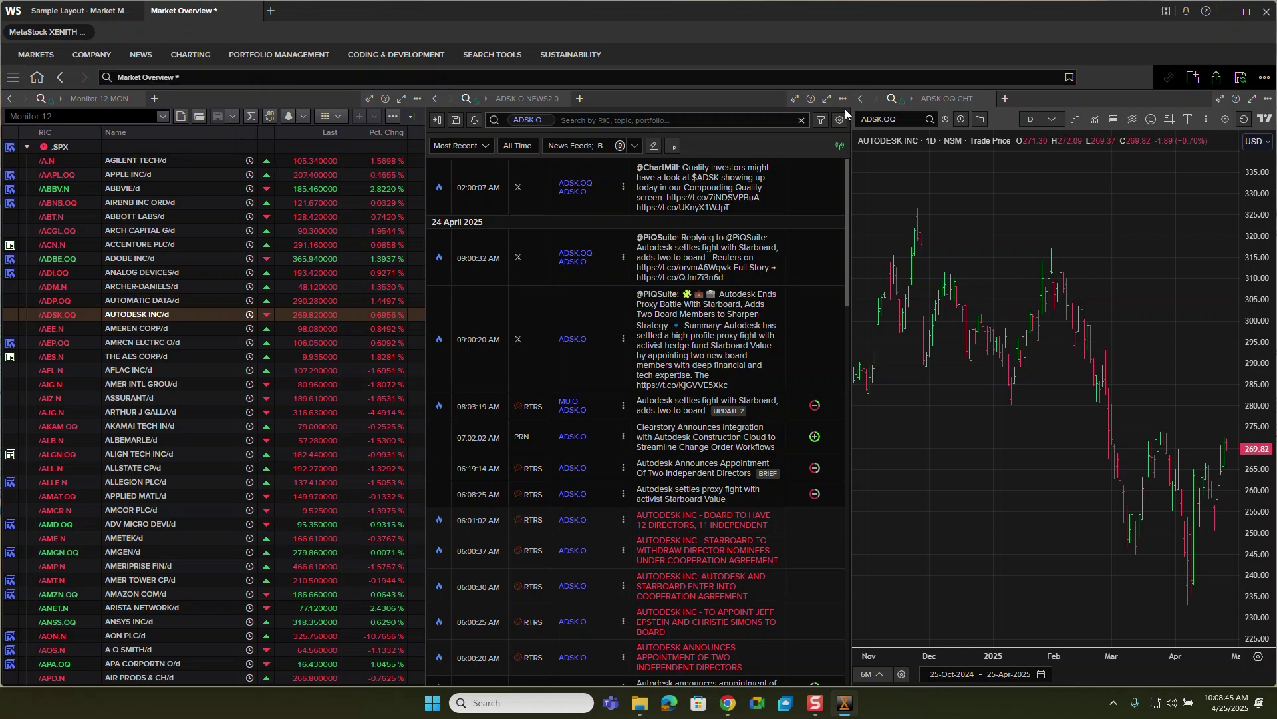
# Bookmark the Market Overview layout in the Bookmark Bar folder and close its tab
pyautogui.click(1070, 77)
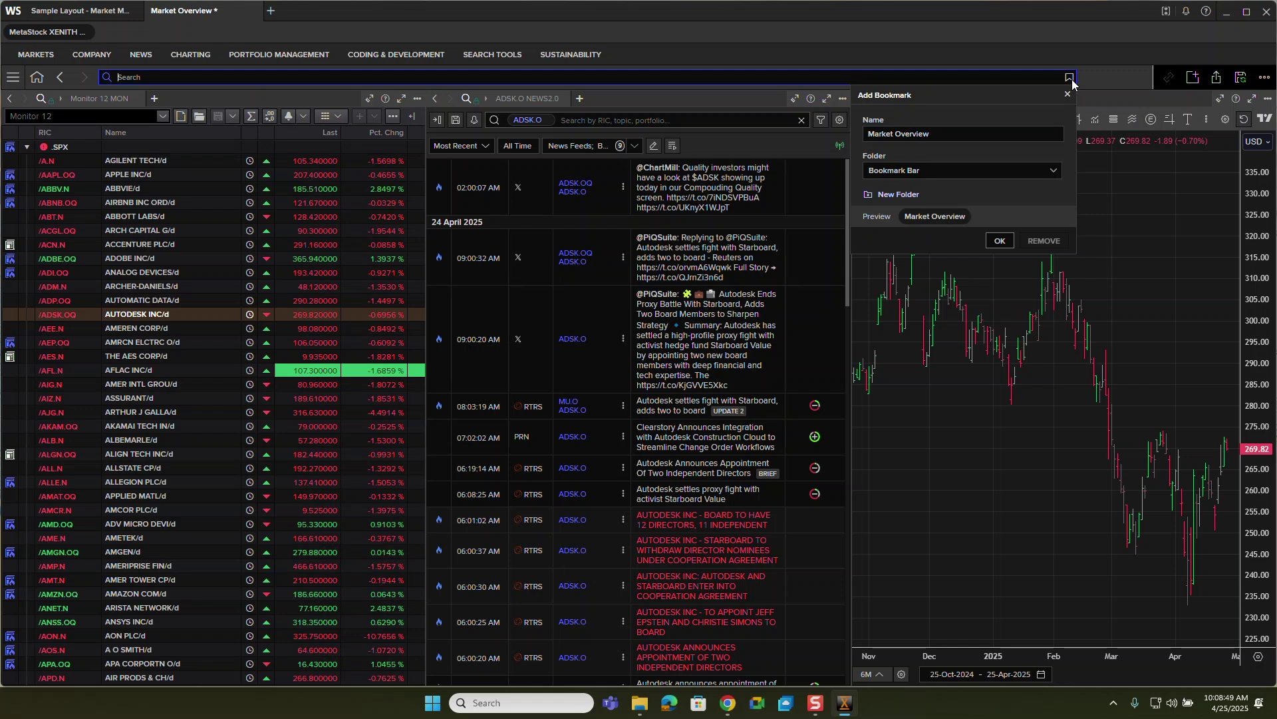
pyautogui.click(998, 242)
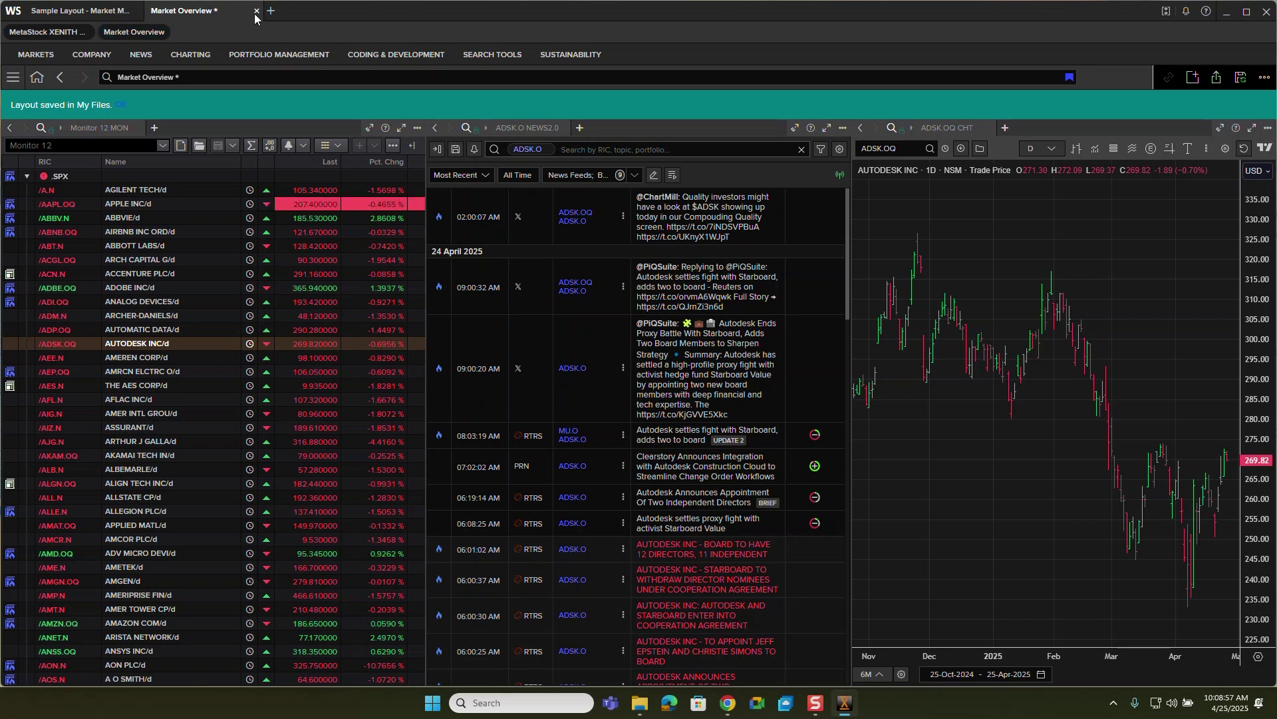
pyautogui.click(257, 12)
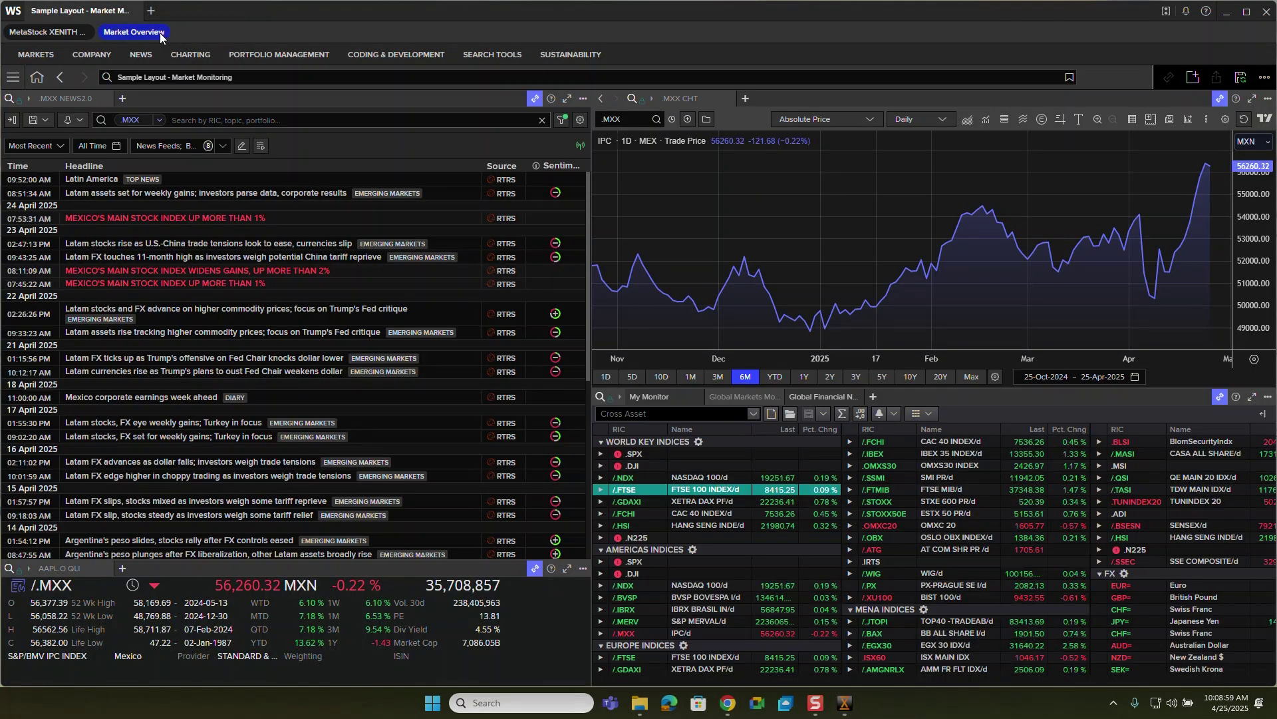